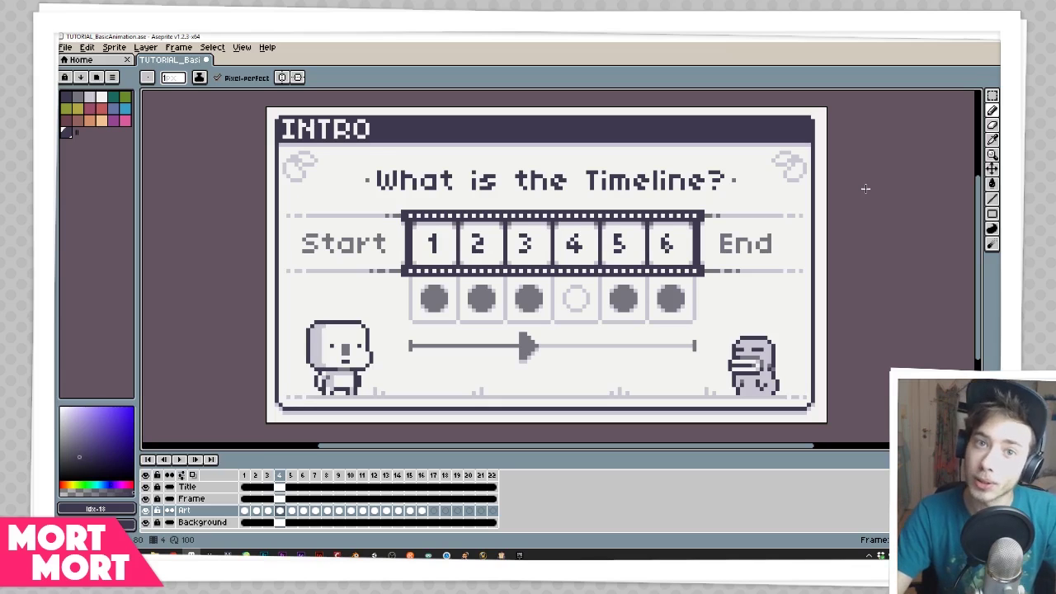
# - Advance to the All Seeing Eye frame, hide the Art layer and show it again
pyautogui.press('Right')
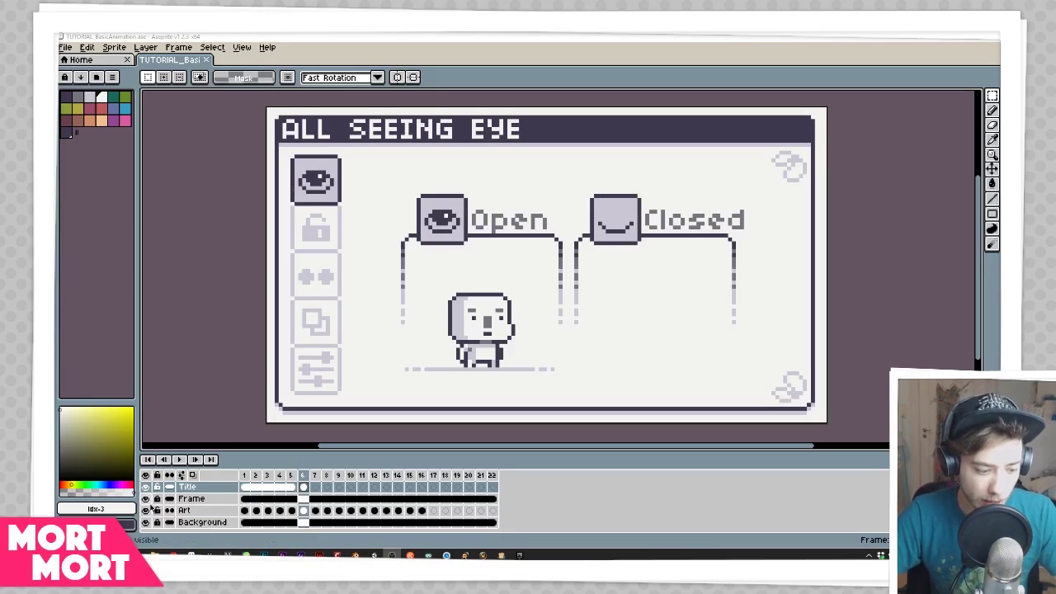
pyautogui.click(150, 511)
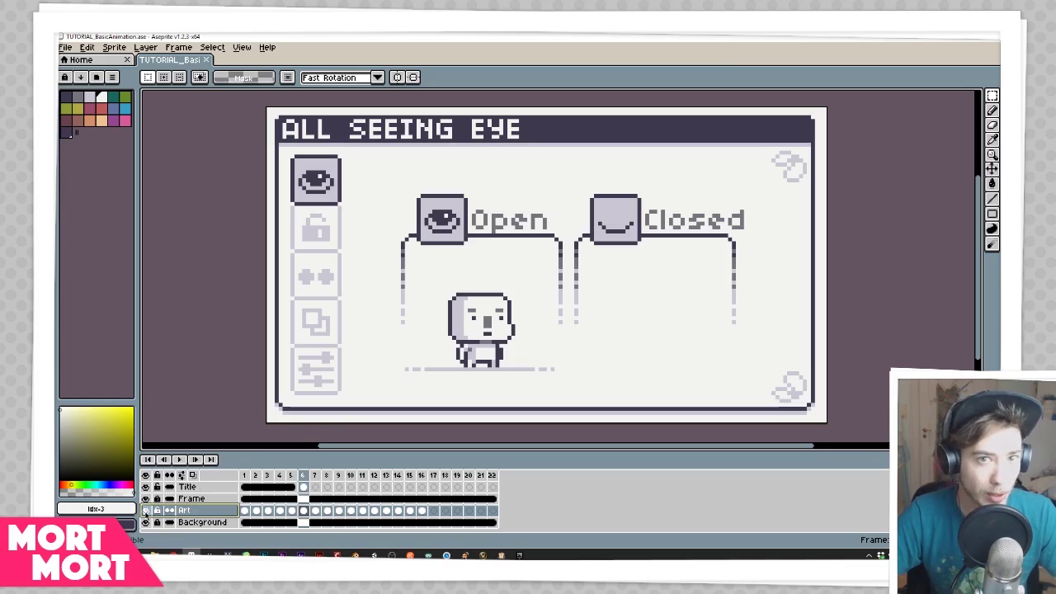
pyautogui.click(146, 510)
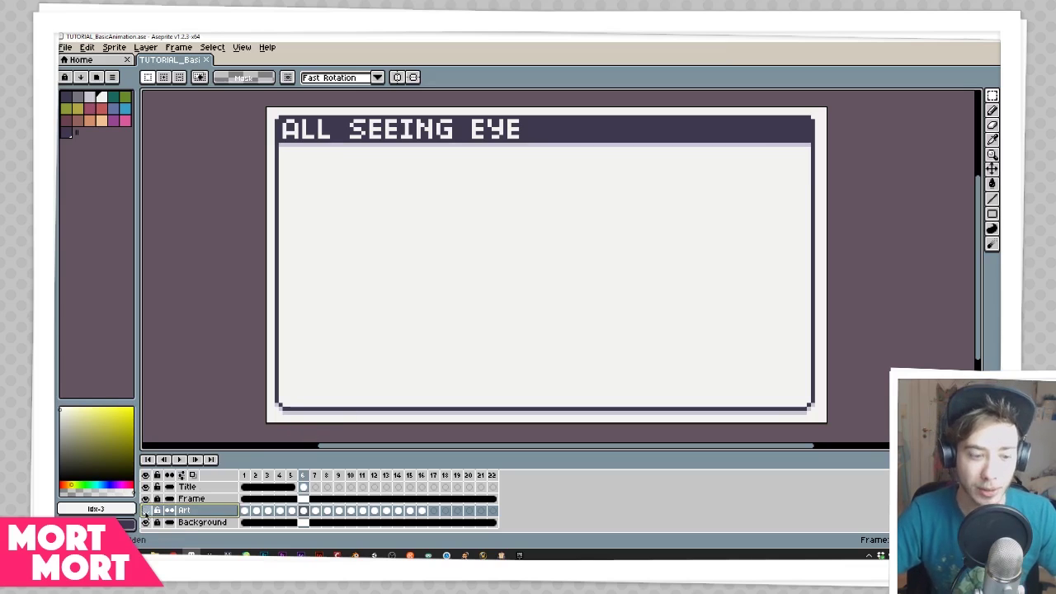
pyautogui.click(146, 511)
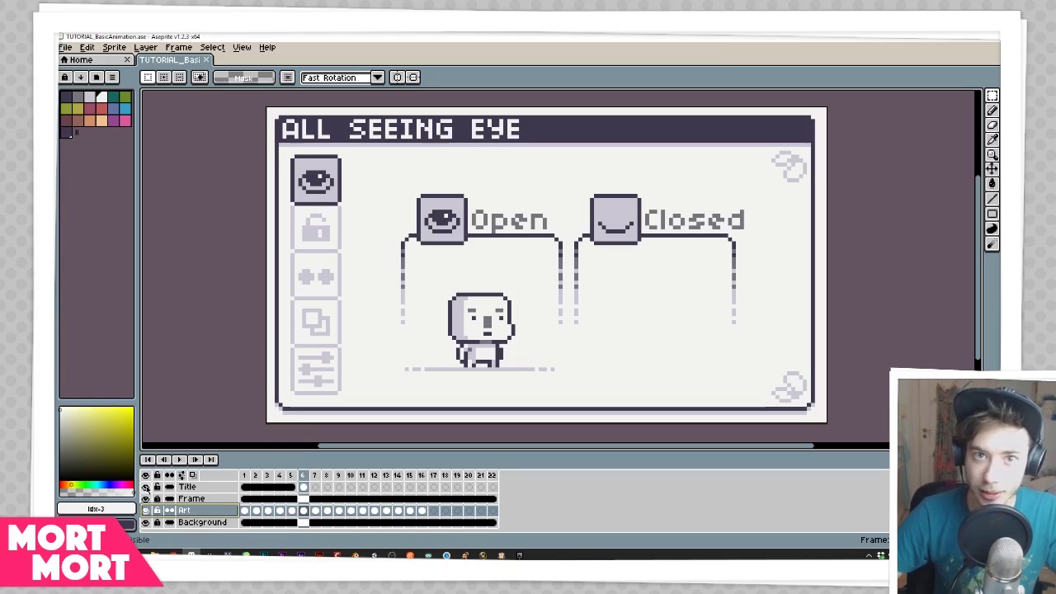
pyautogui.press('v')
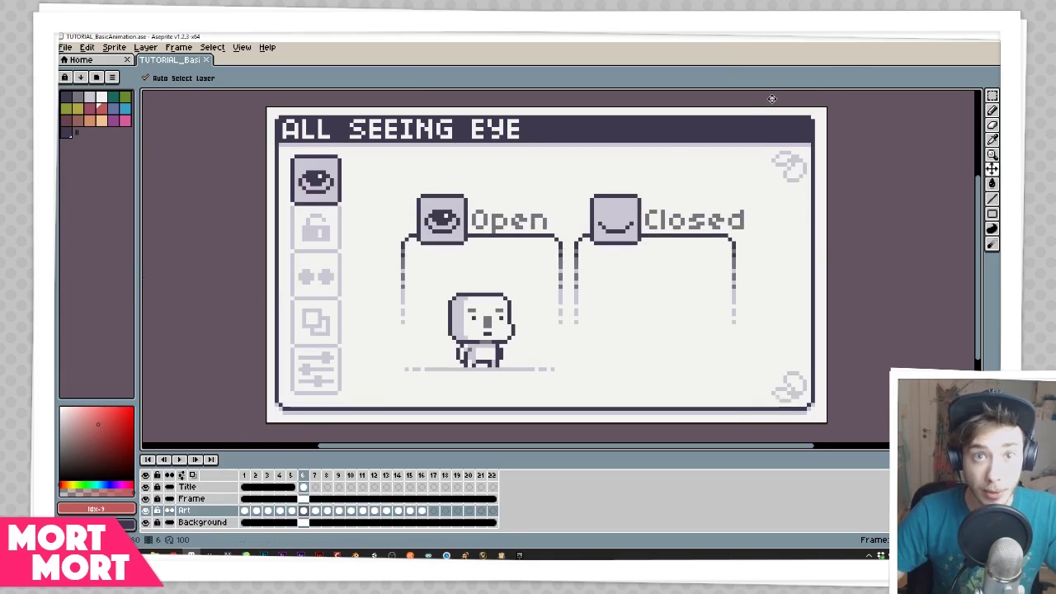
pyautogui.click(145, 511)
pyautogui.press('b')
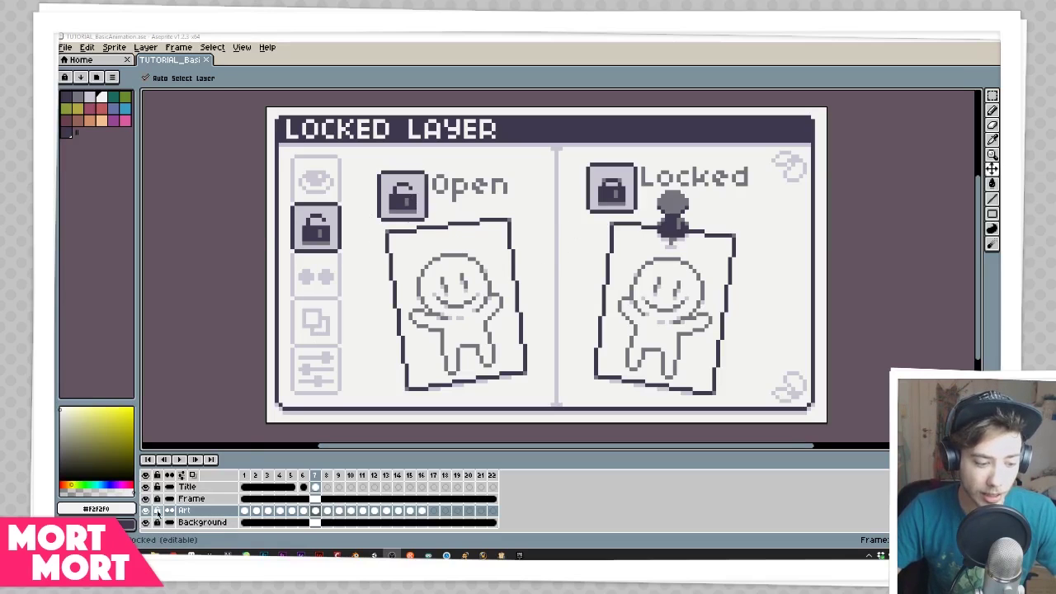
# - Try moving the unlocked Art layer's artwork in frame 7, undo it, and try editing the locked Background layer
pyautogui.moveTo(554, 262); pyautogui.dragTo(624, 275)
pyautogui.hotkey('ctrl', 'z')
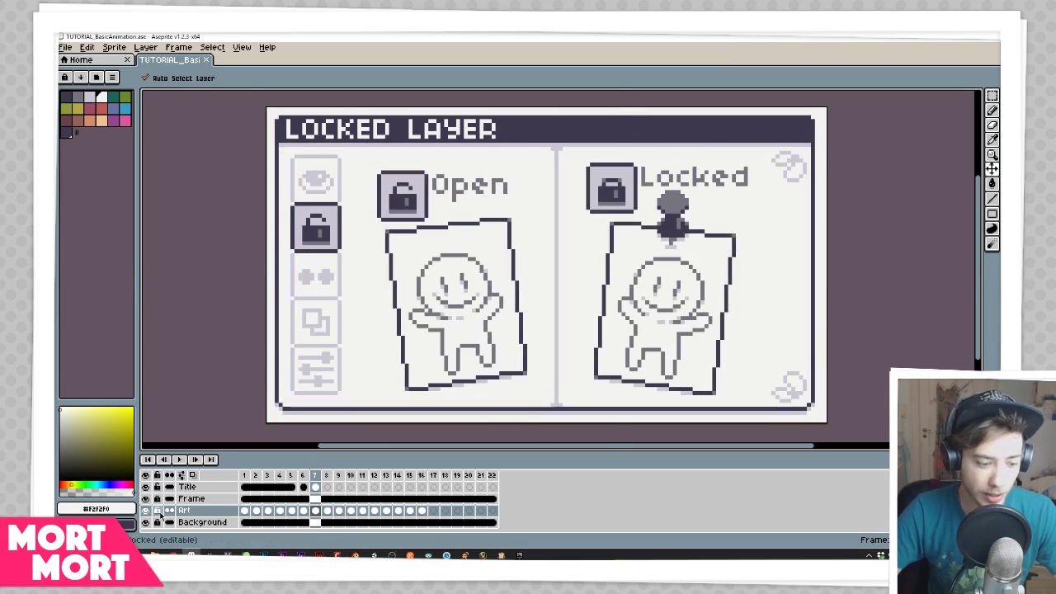
pyautogui.click(549, 271)
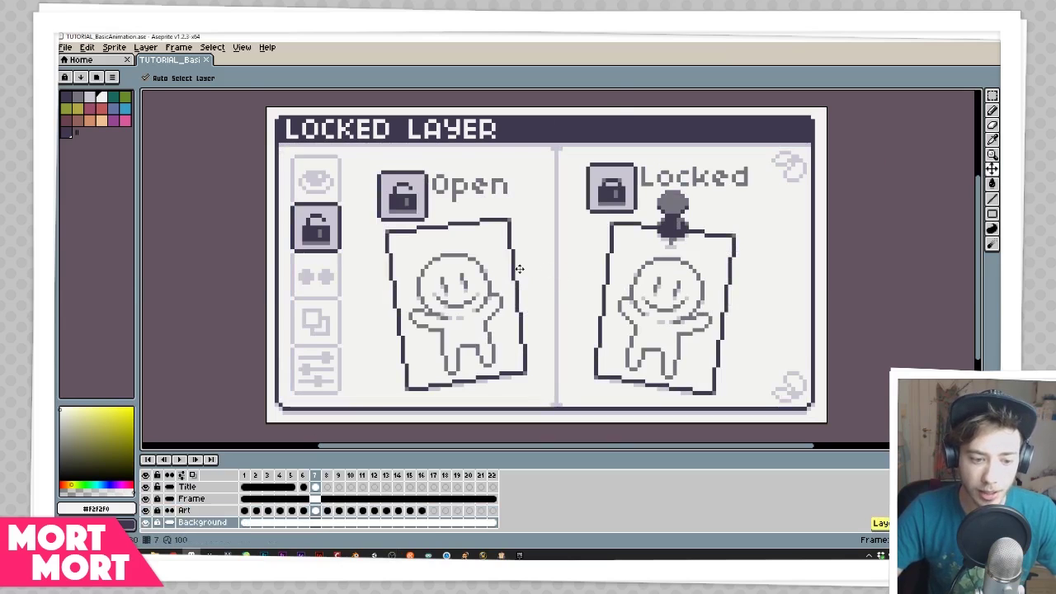
pyautogui.press('b')
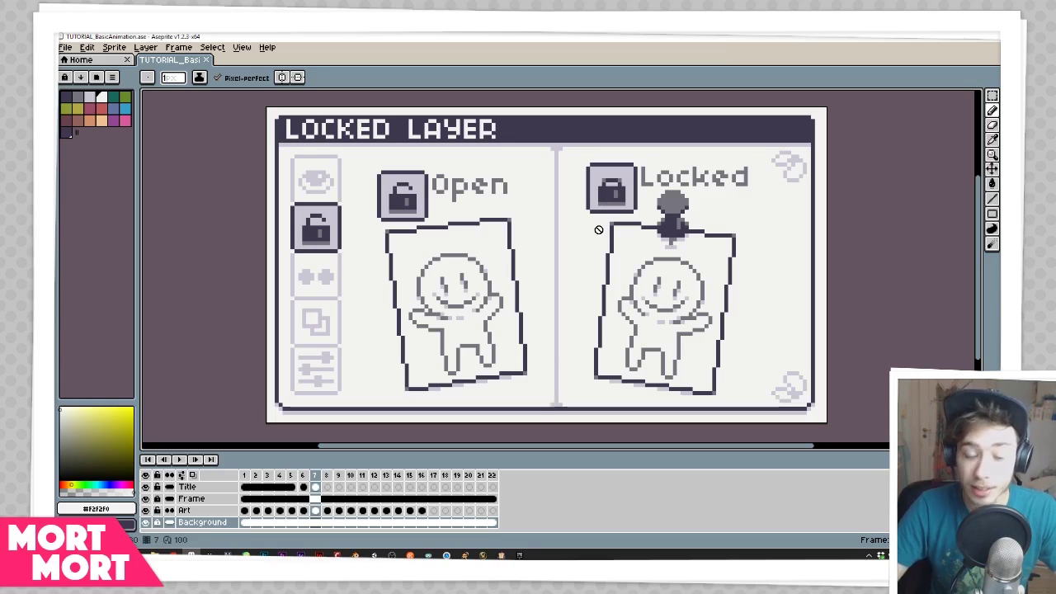
# - On the linked Frame layer in frame 8, sample the dark header colour #3e394f and erase two vertical strokes across the header bar
pyautogui.press('Right')
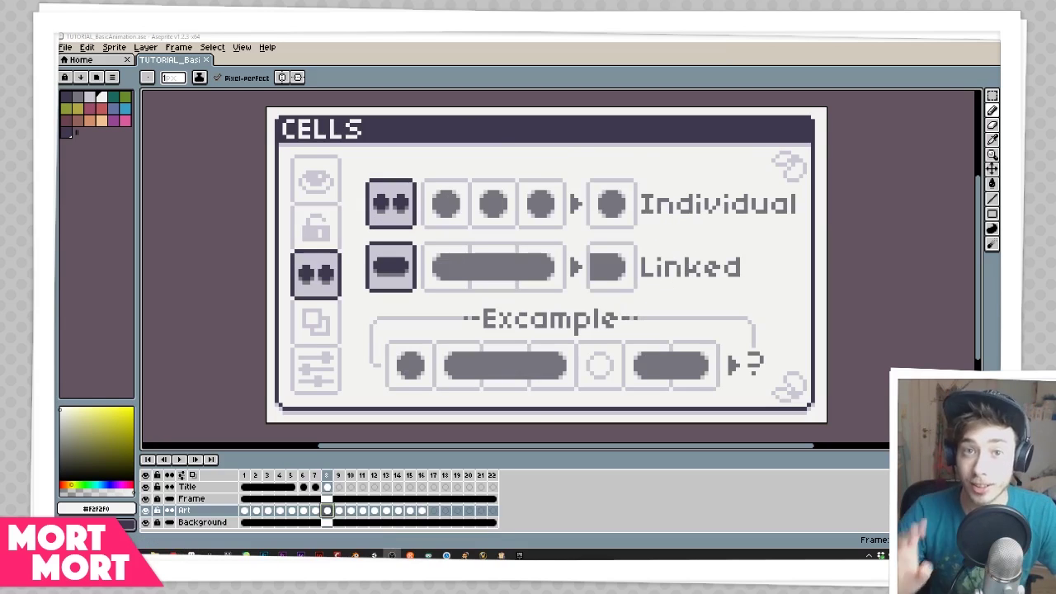
pyautogui.press('Up')
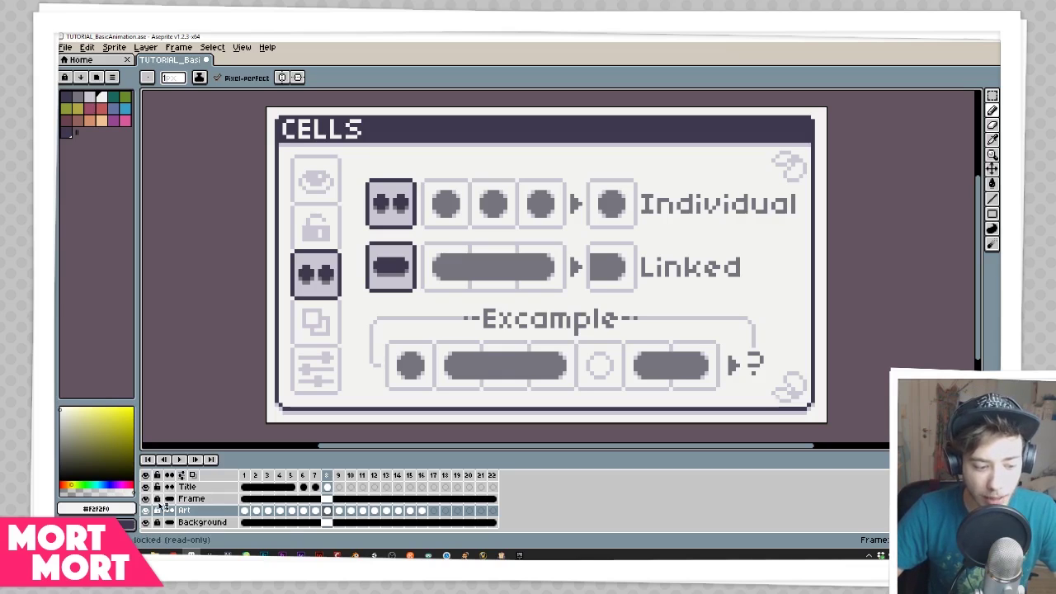
pyautogui.click(331, 502)
pyautogui.keyDown('alt'); pyautogui.click(577, 120); pyautogui.keyUp('alt')
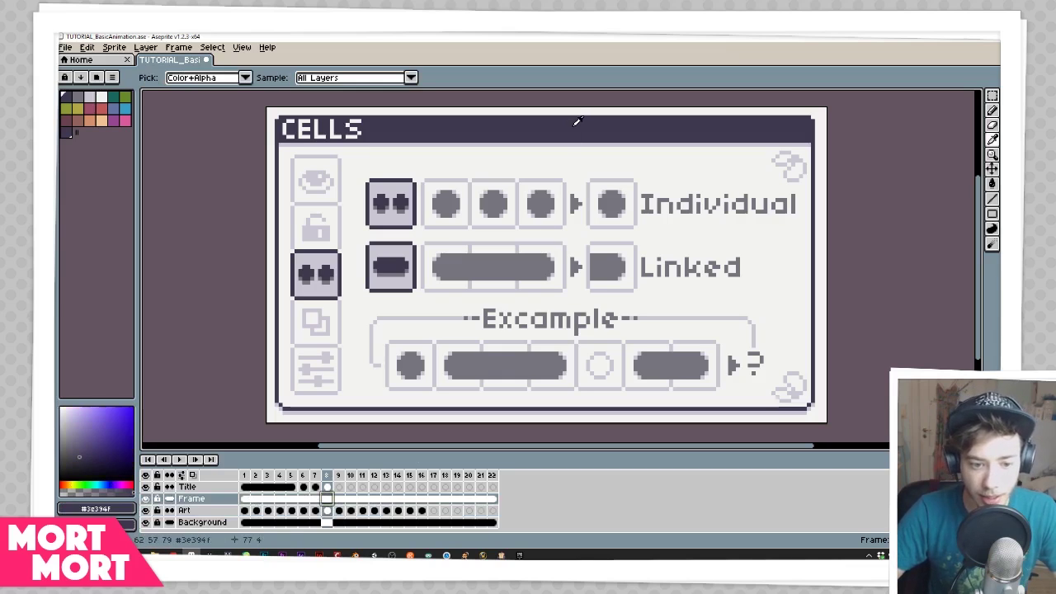
pyautogui.moveTo(686, 145)
pyautogui.mouseDown()
pyautogui.moveTo(684, 116)
pyautogui.moveTo(677, 143)
pyautogui.mouseUp()
# - Compare the erased header strokes with the neighbouring linked frame and restore the header bar in frame 8
pyautogui.press('Left')
pyautogui.press('Left')
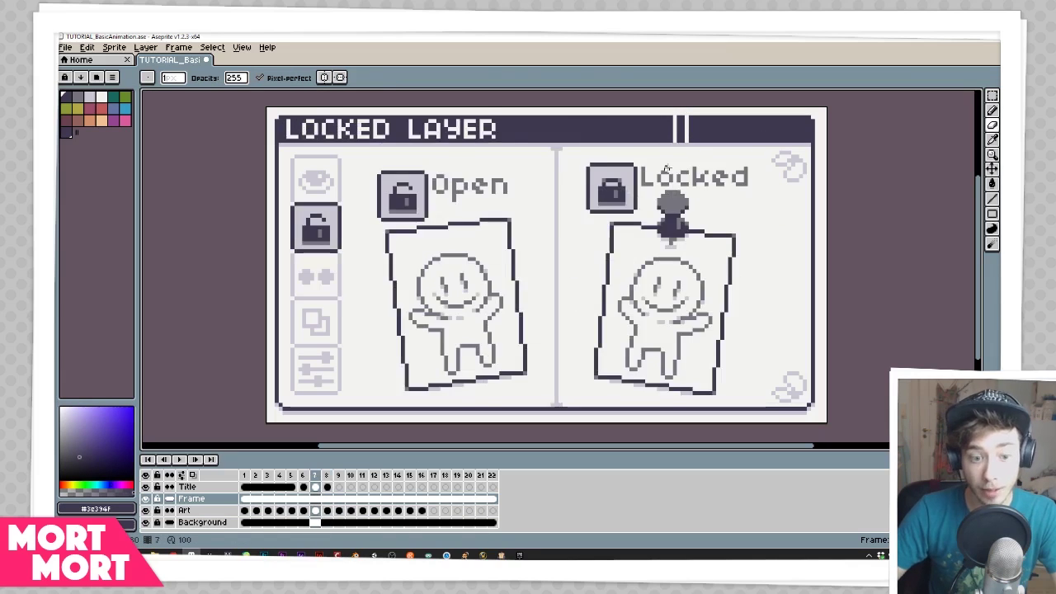
pyautogui.press('Right')
pyautogui.press('Right')
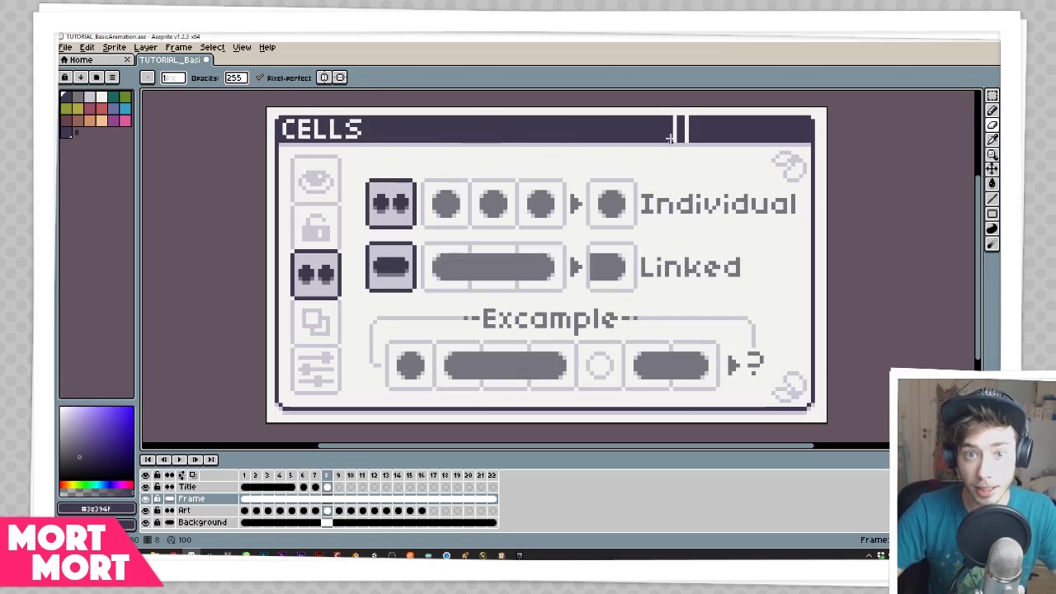
pyautogui.moveTo(675, 140); pyautogui.dragTo(686, 117)
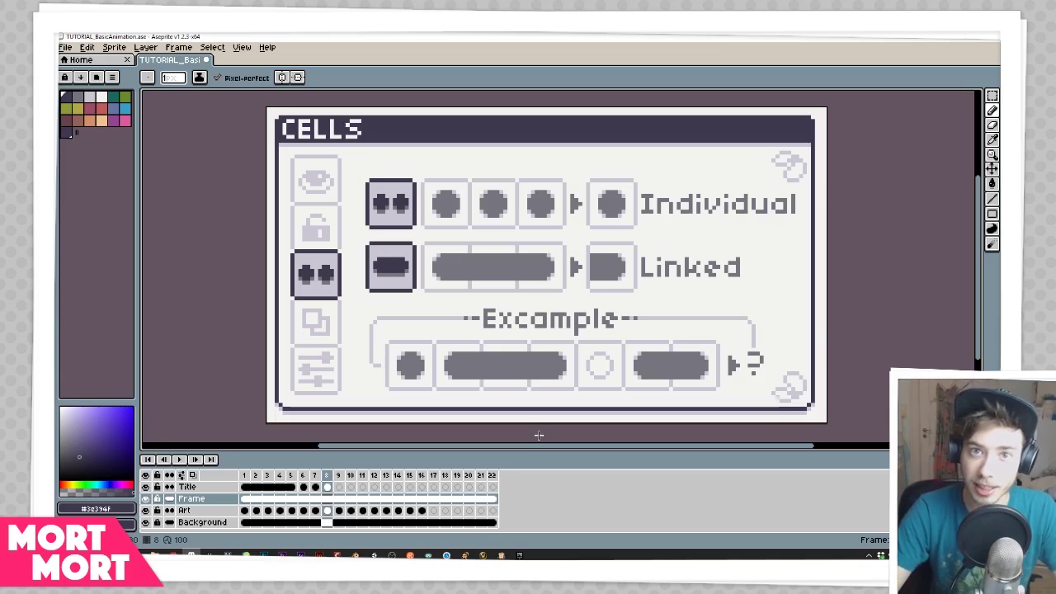
# - Enable onion skinning in Sprite-0001 and extend its range around frame 3 to cover frames 1 to 5
pyautogui.press('Right')
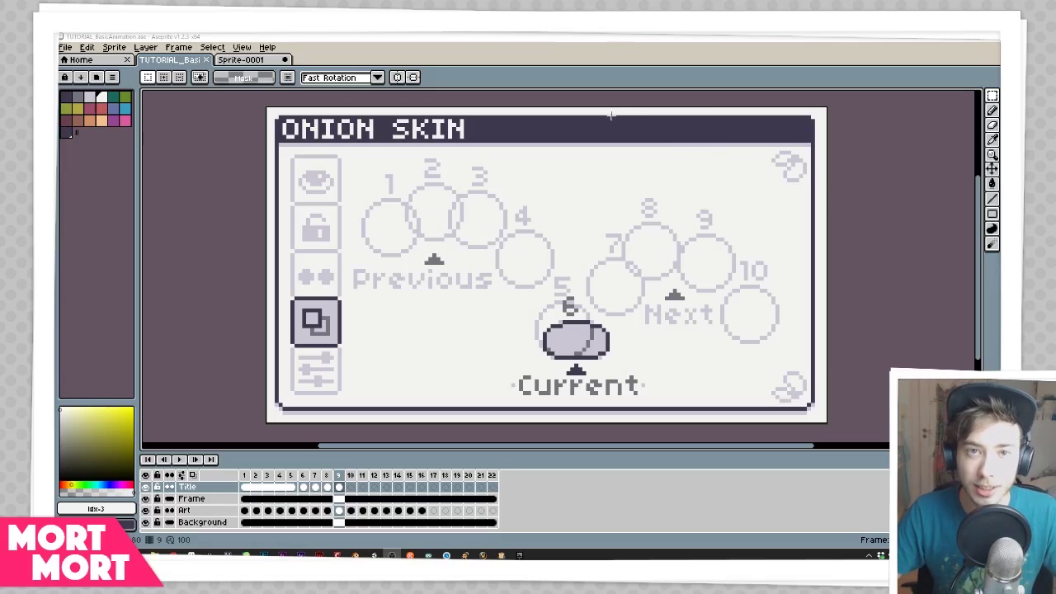
pyautogui.click(193, 477)
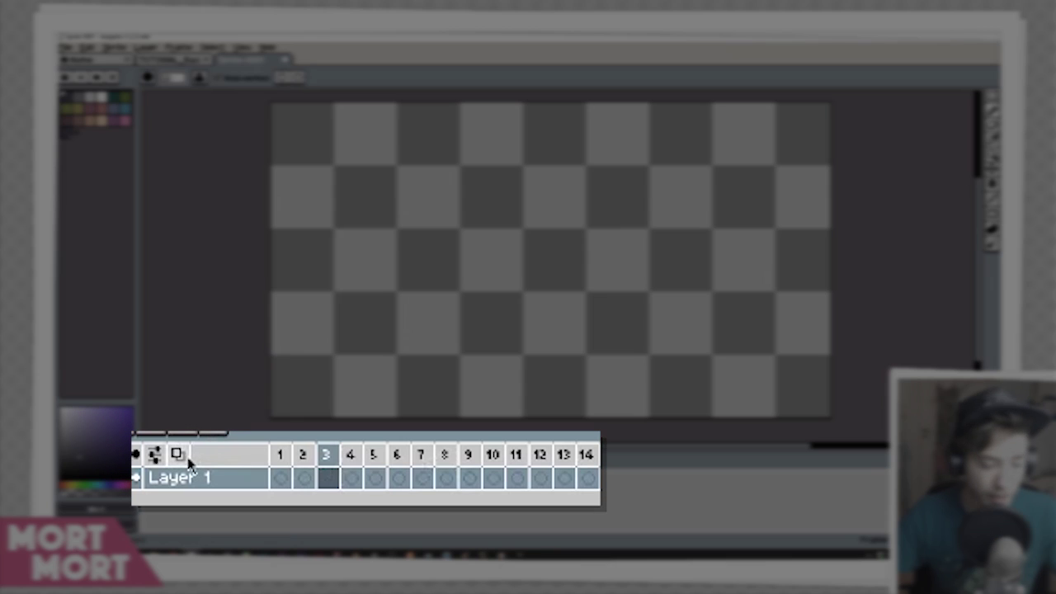
pyautogui.click(176, 455)
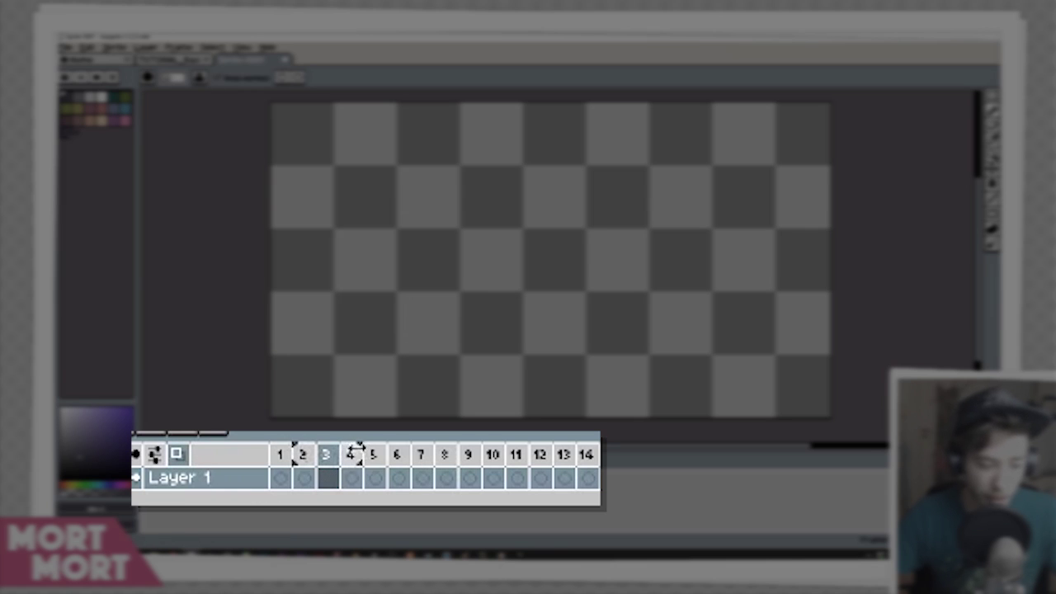
pyautogui.moveTo(355, 450); pyautogui.dragTo(373, 446)
pyautogui.moveTo(296, 447); pyautogui.dragTo(272, 447)
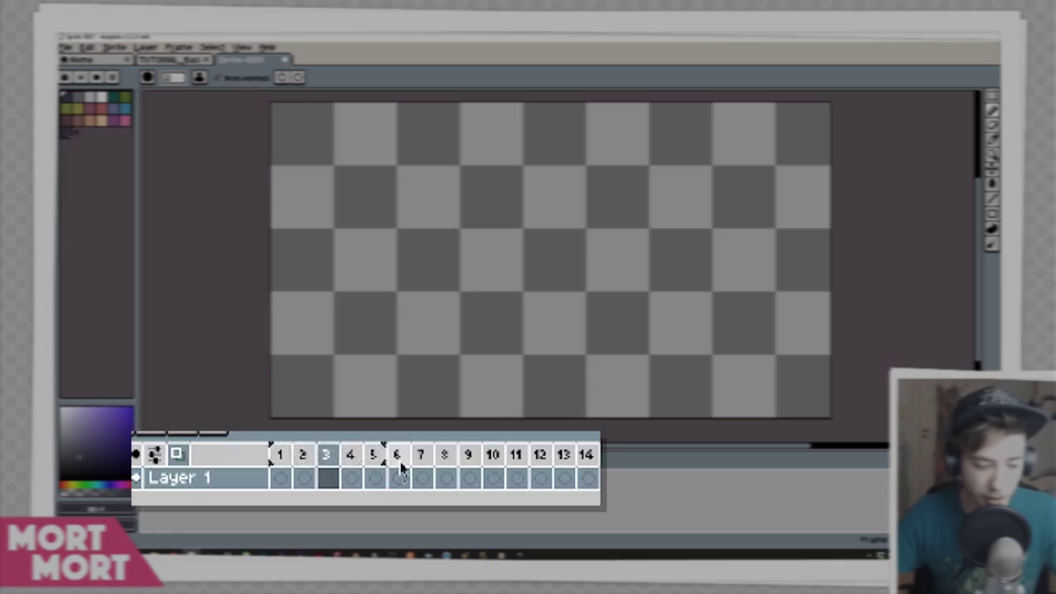
pyautogui.click(305, 481)
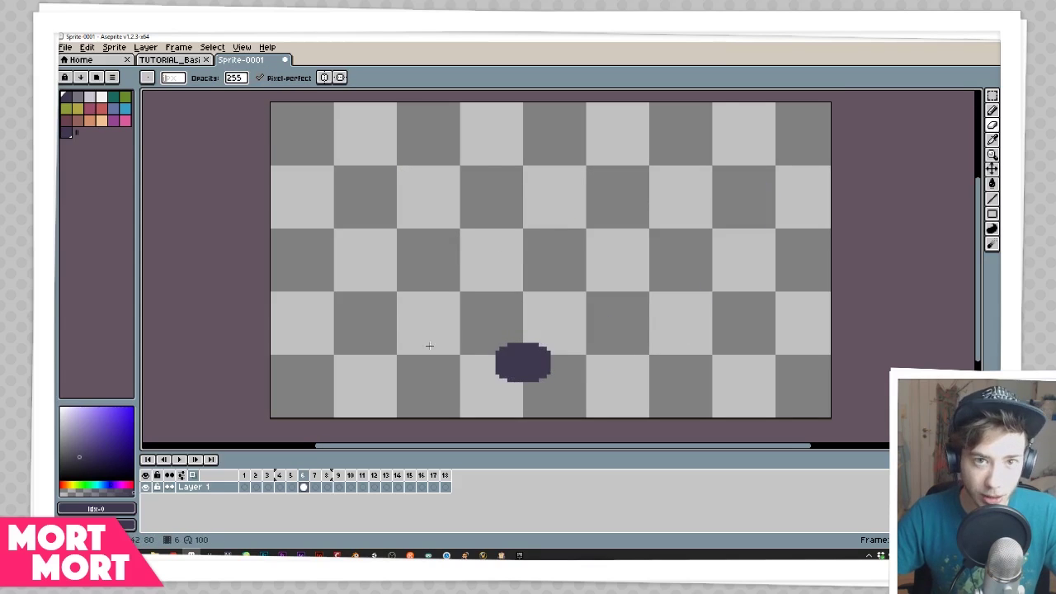
# - Draw a dark filled ball at a different position in each successive frame from frame 1 and play the animation
pyautogui.press('Home')
pyautogui.click(502, 335)
pyautogui.press('.')
pyautogui.click(424, 172)
pyautogui.press('.')
pyautogui.click(313, 170)
pyautogui.press('.')
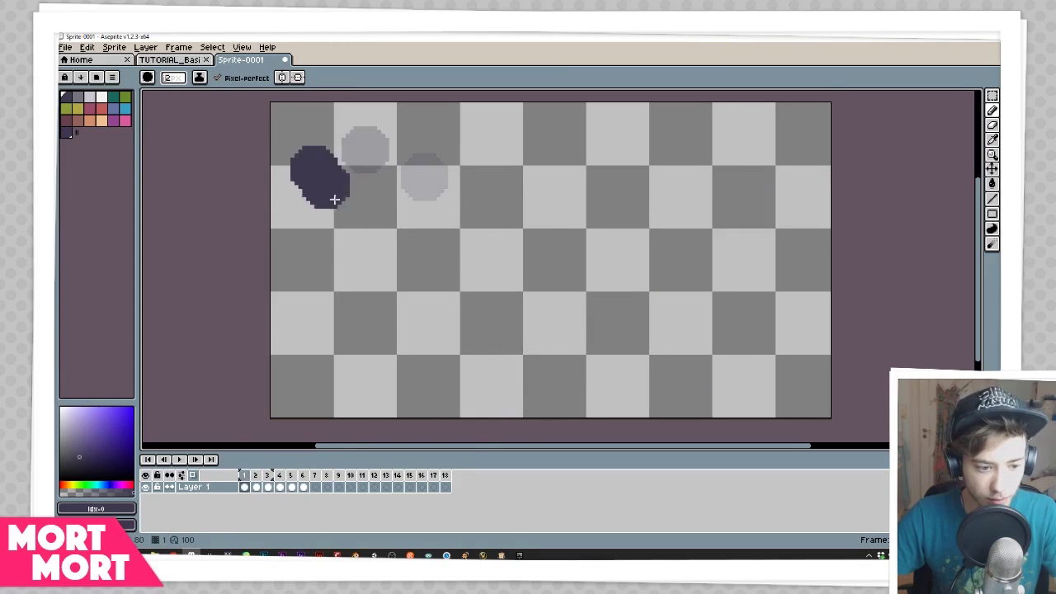
pyautogui.click(594, 206)
pyautogui.press('.')
pyautogui.press('Return')
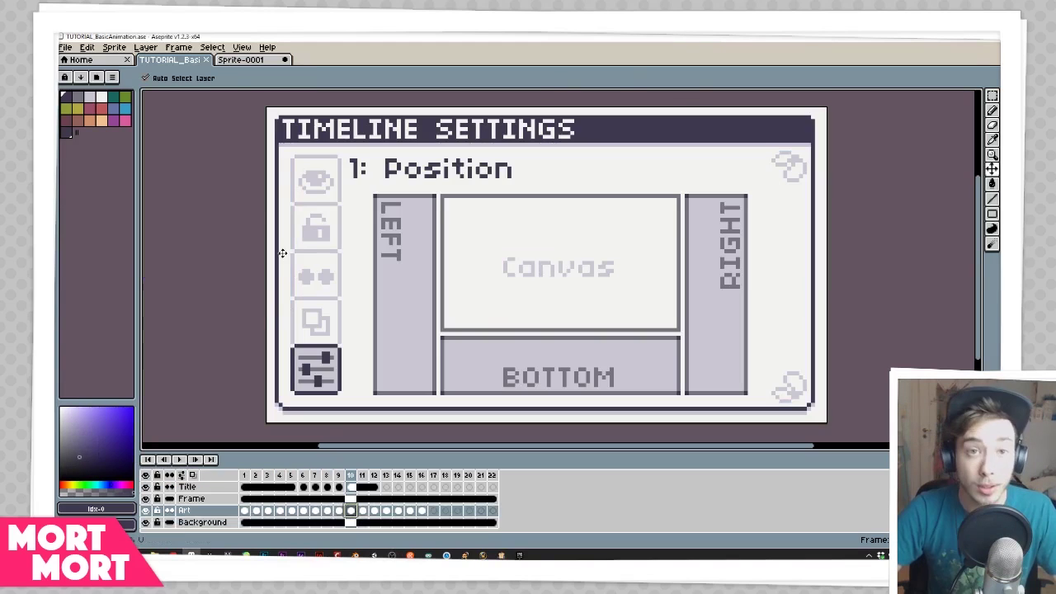
# - Open the timeline settings and try the Right, Left and Bottom timeline positions, ending with Right
pyautogui.click(183, 477)
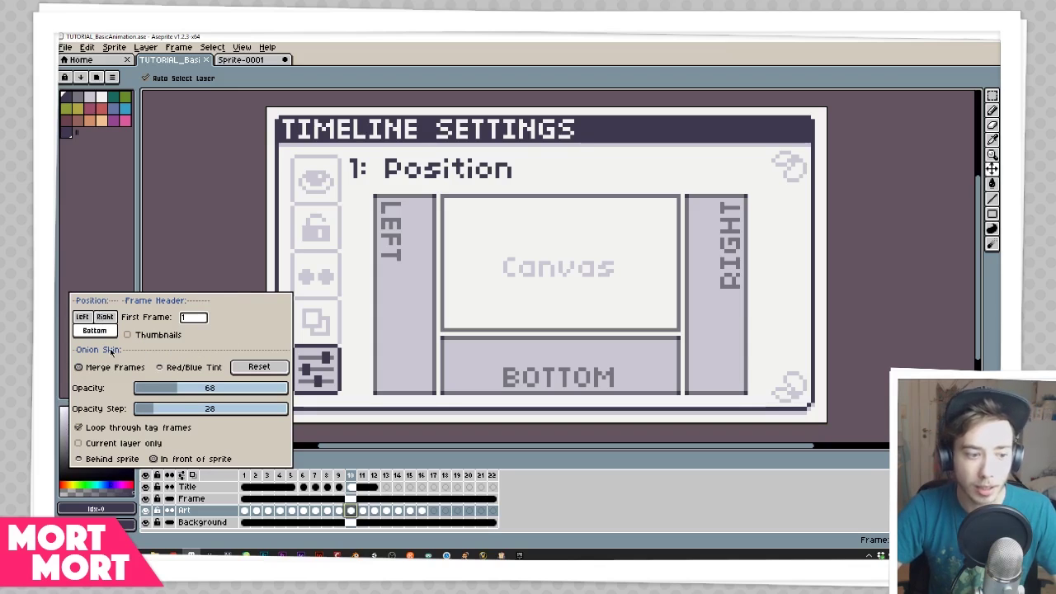
pyautogui.click(104, 317)
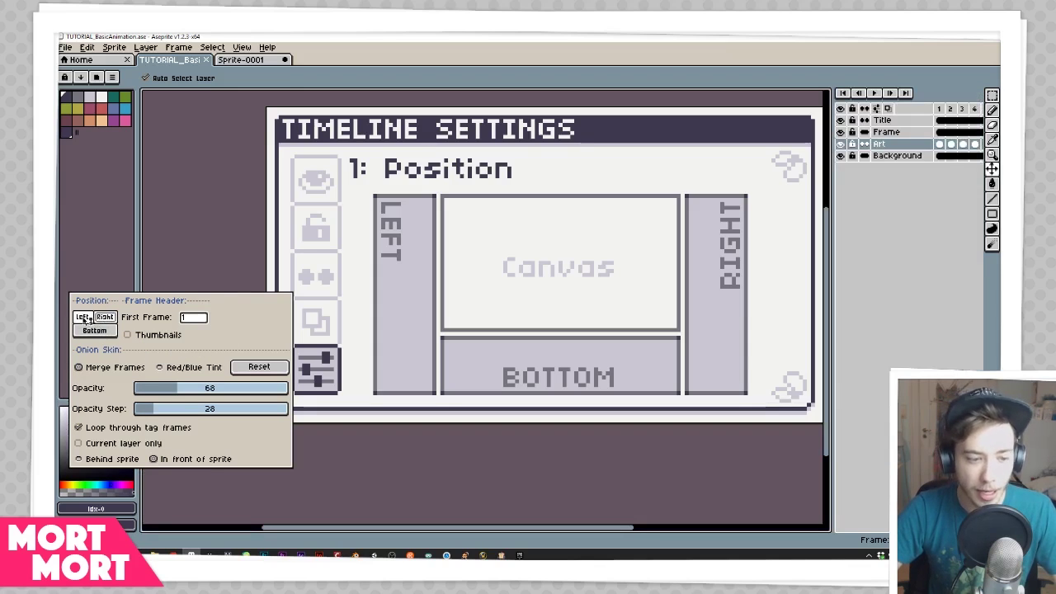
pyautogui.click(83, 318)
pyautogui.click(92, 330)
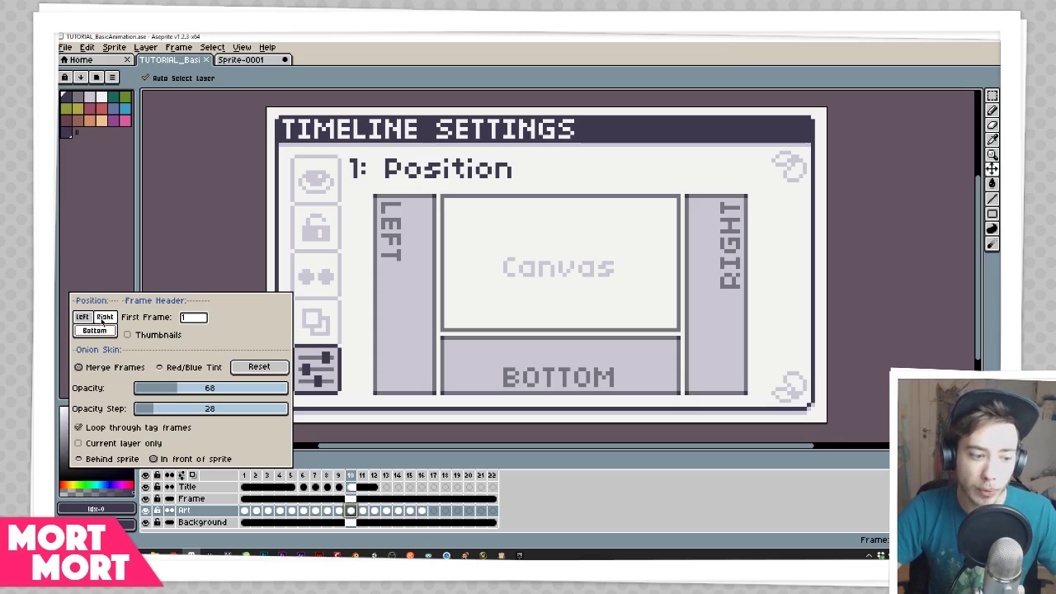
pyautogui.click(103, 317)
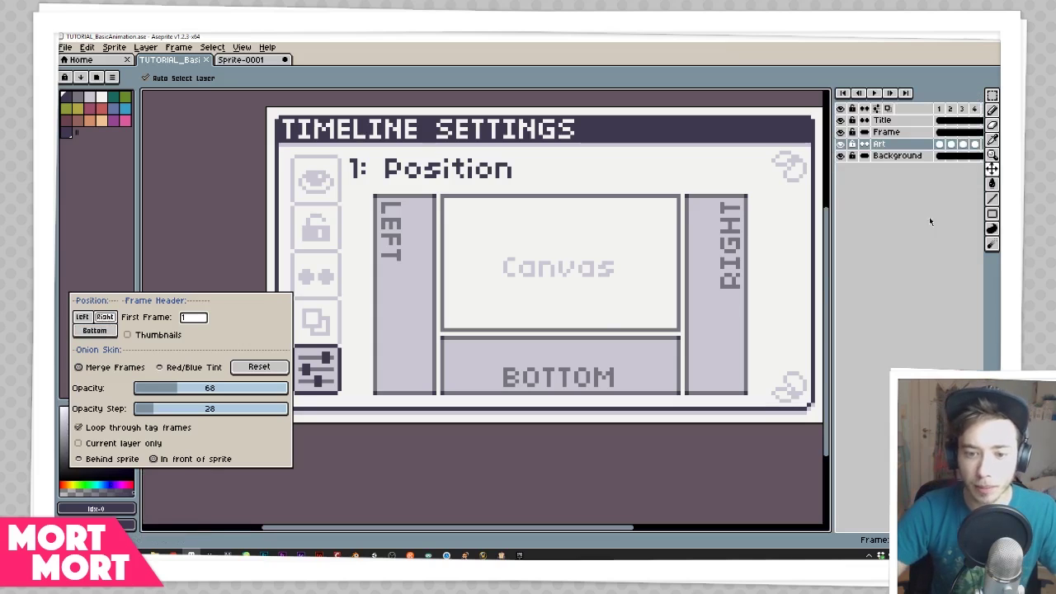
# - On frame 11, enable timeline thumbnails at zoom 2 and set the timeline position to Bottom
pyautogui.click(897, 155)
pyautogui.press('Right')
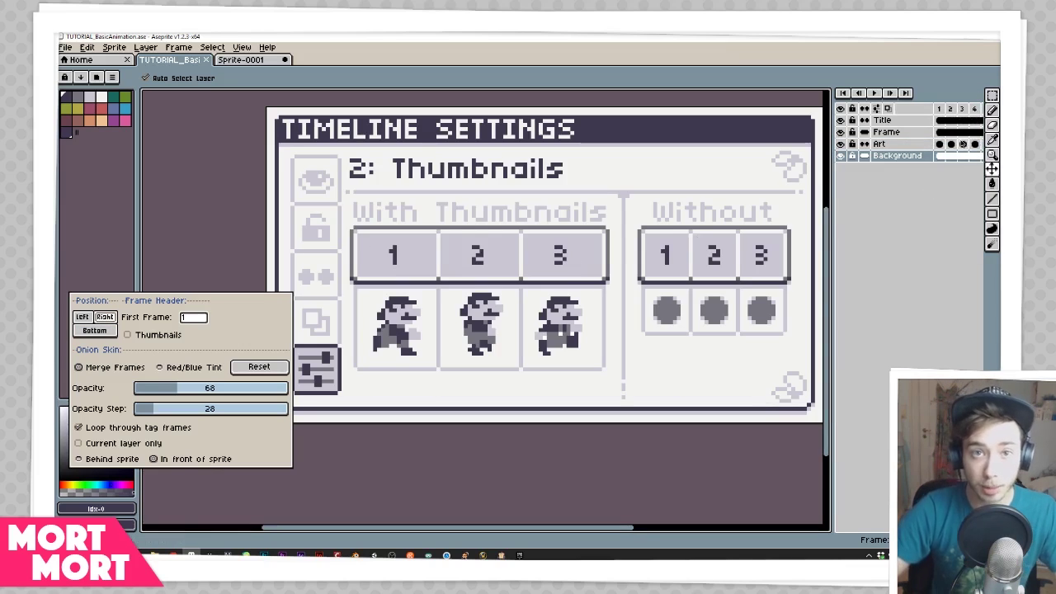
pyautogui.click(138, 340)
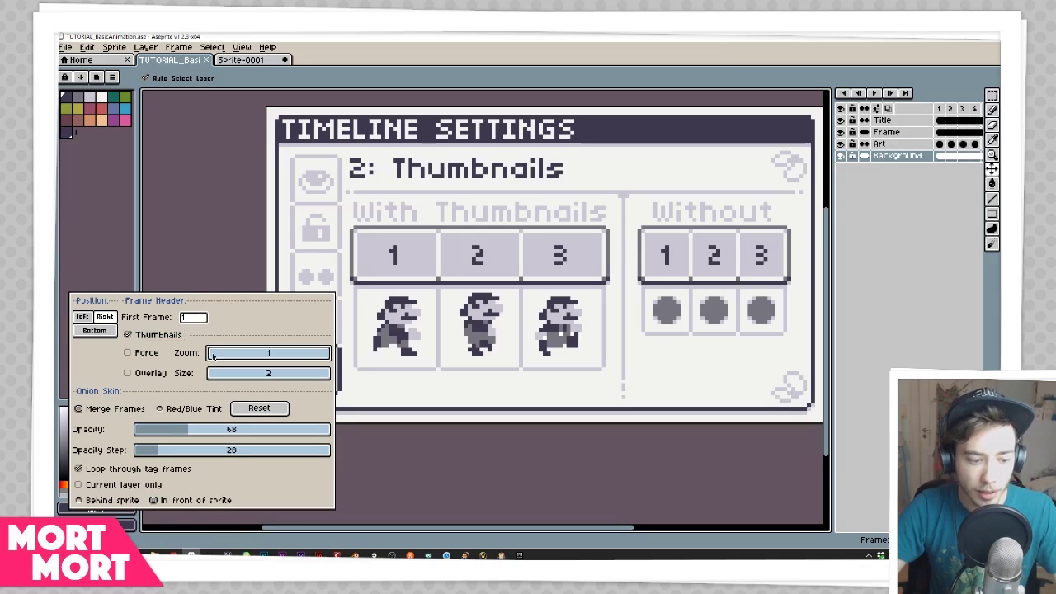
pyautogui.moveTo(219, 355); pyautogui.dragTo(225, 357)
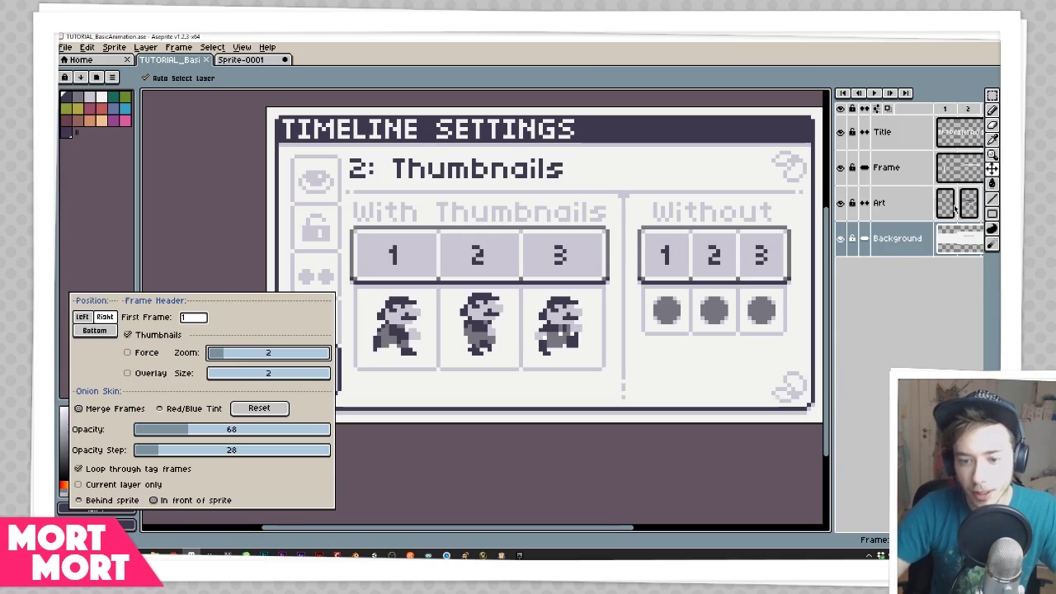
pyautogui.click(94, 330)
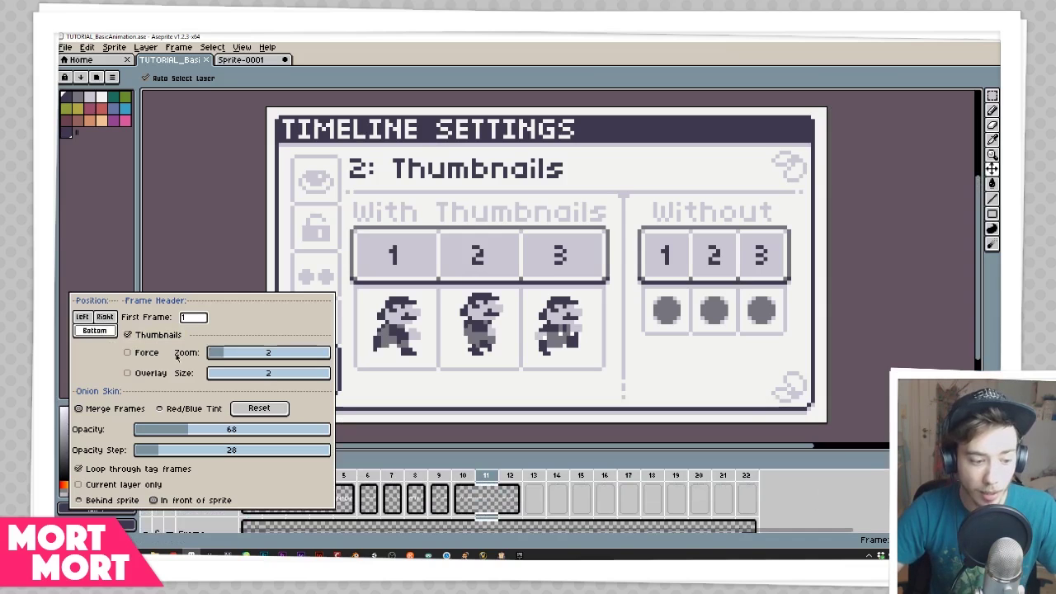
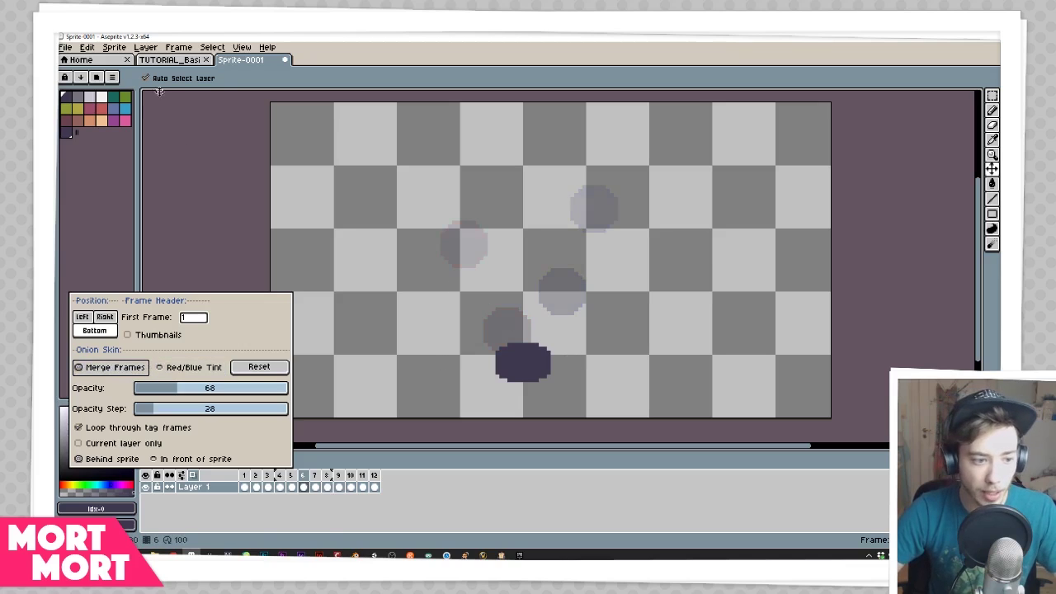
# - Set Sprite-0001's onion skin to Merge Frames with an opacity of 100 and an opacity step of 0
pyautogui.click(122, 373)
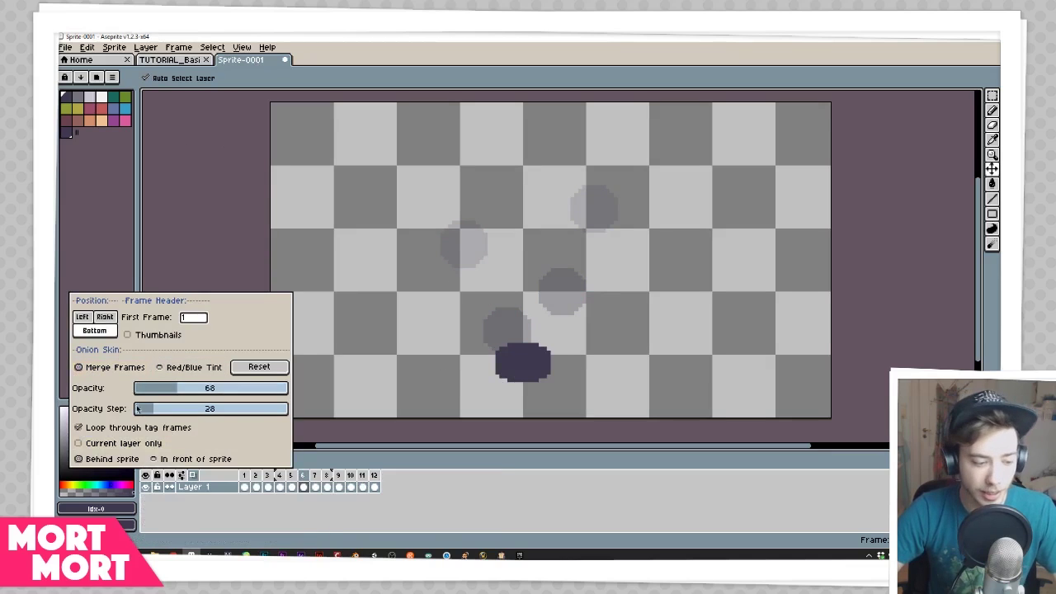
pyautogui.moveTo(188, 395); pyautogui.dragTo(210, 396)
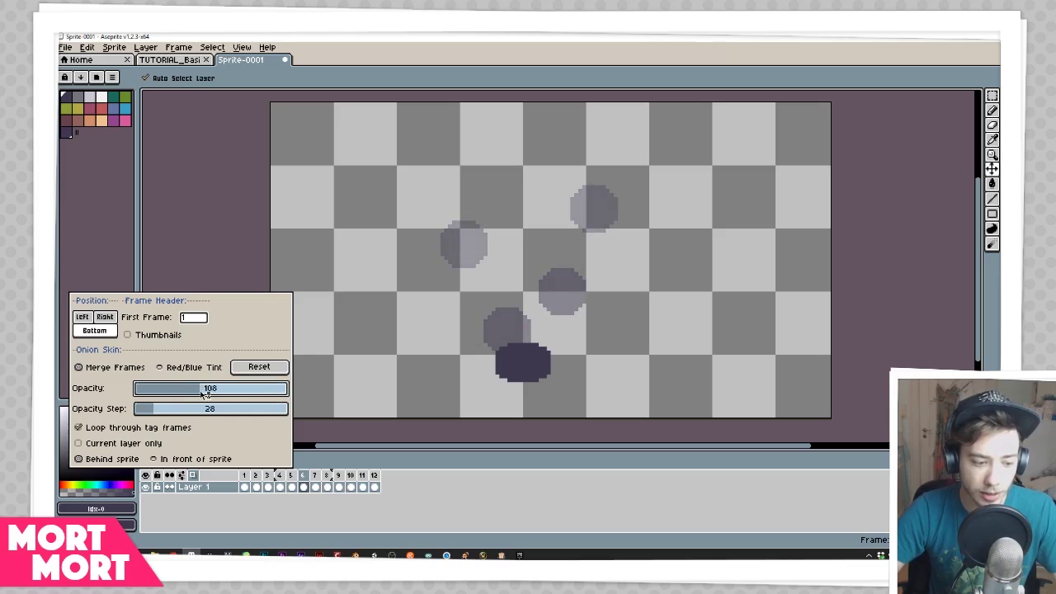
pyautogui.moveTo(196, 395); pyautogui.dragTo(196, 395)
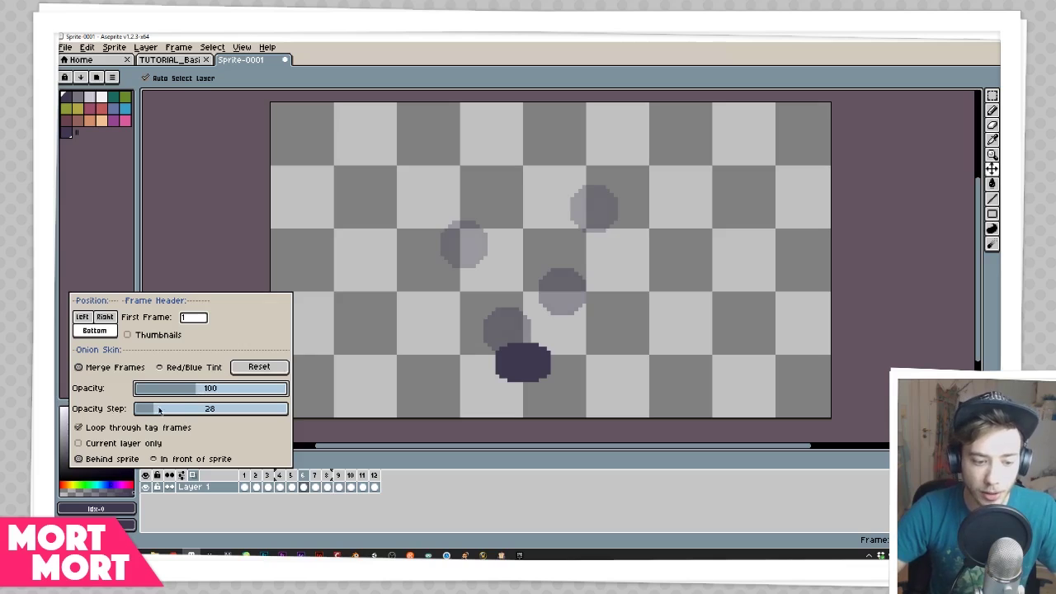
pyautogui.moveTo(160, 410); pyautogui.dragTo(126, 416)
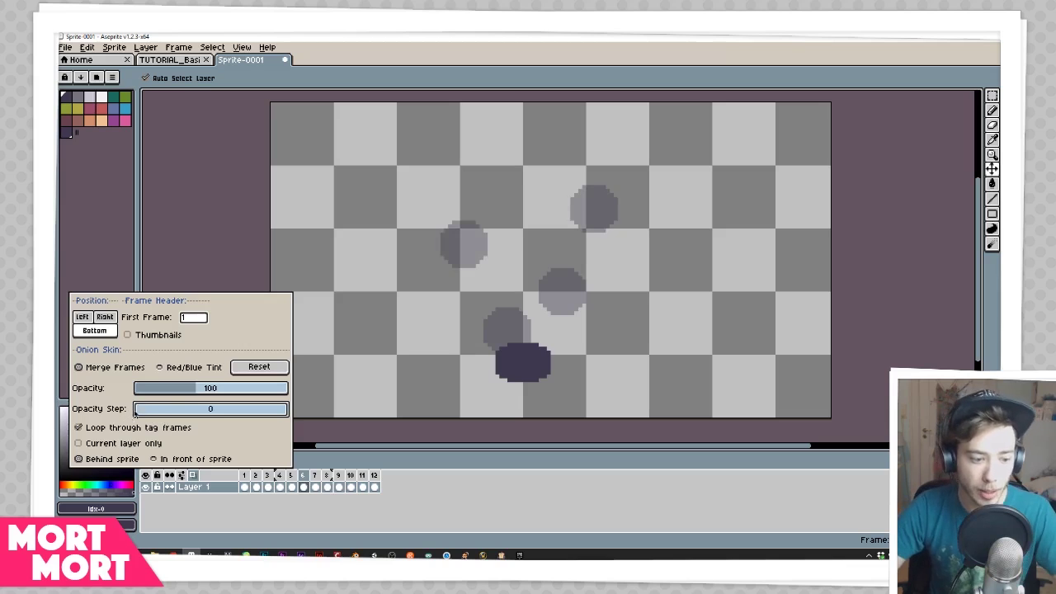
# - Set the onion skin opacity step to 23 and toggle the option limiting onion skinning to the current layer
pyautogui.moveTo(134, 414)
pyautogui.mouseDown()
pyautogui.moveTo(181, 412)
pyautogui.moveTo(153, 418)
pyautogui.mouseUp()
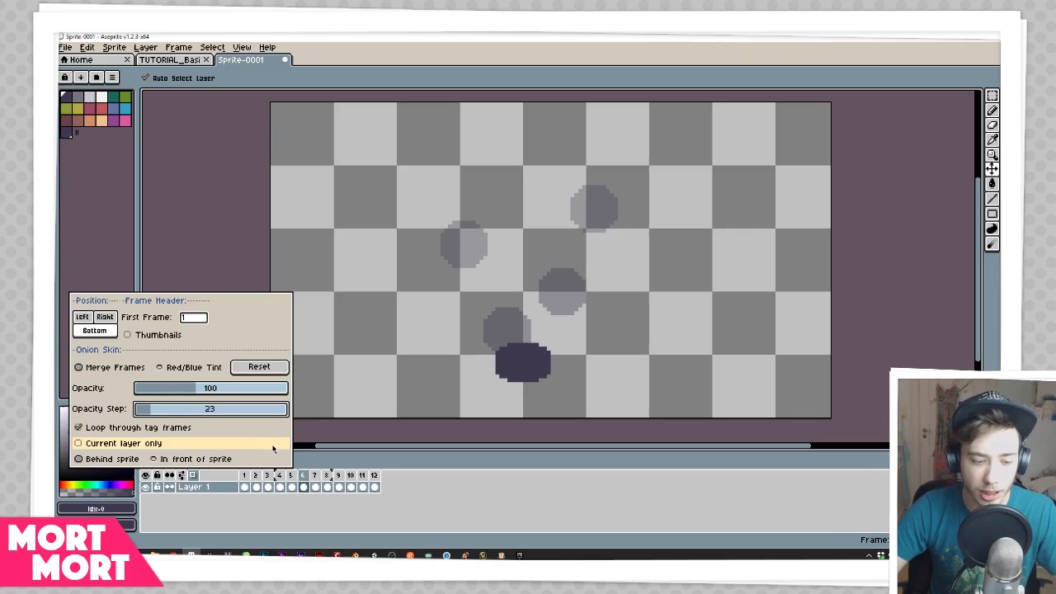
pyautogui.click(154, 444)
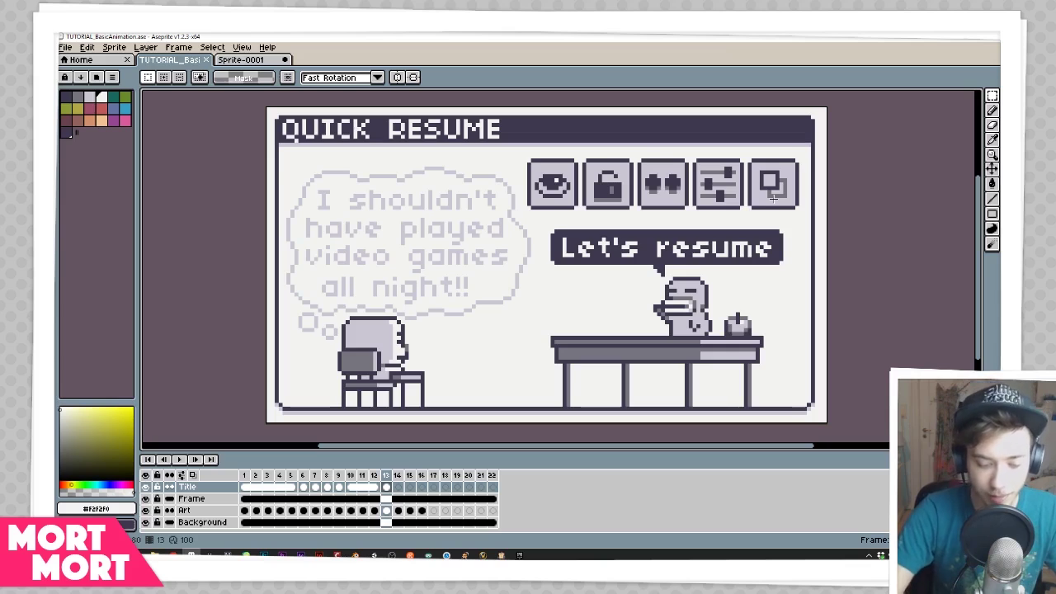
# - Go to frame 14 of the TUTORIAL_BasicAnimation sprite and open its frame properties
pyautogui.press('Right')
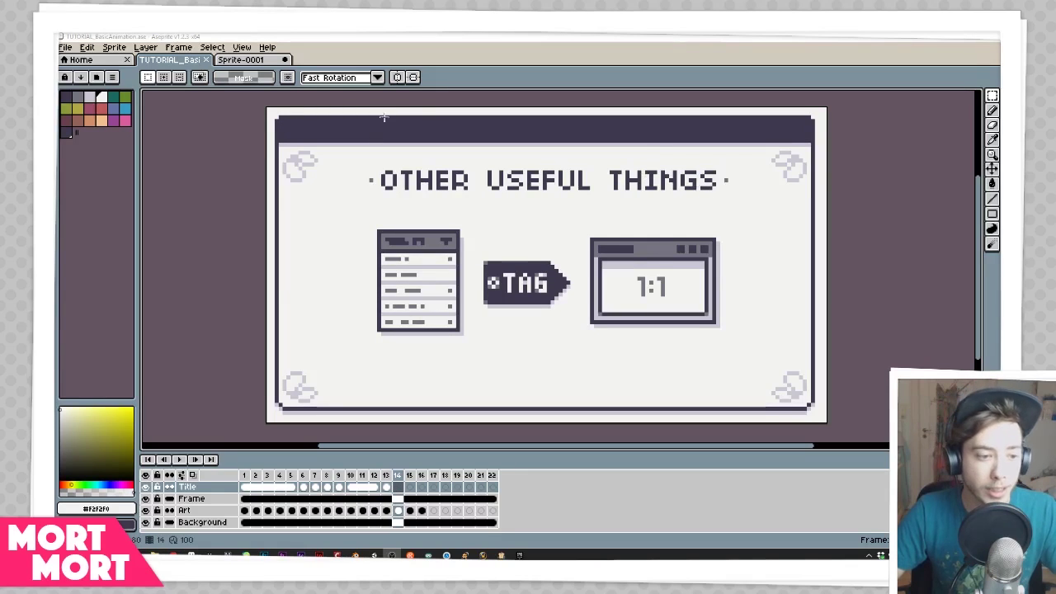
pyautogui.click(183, 48)
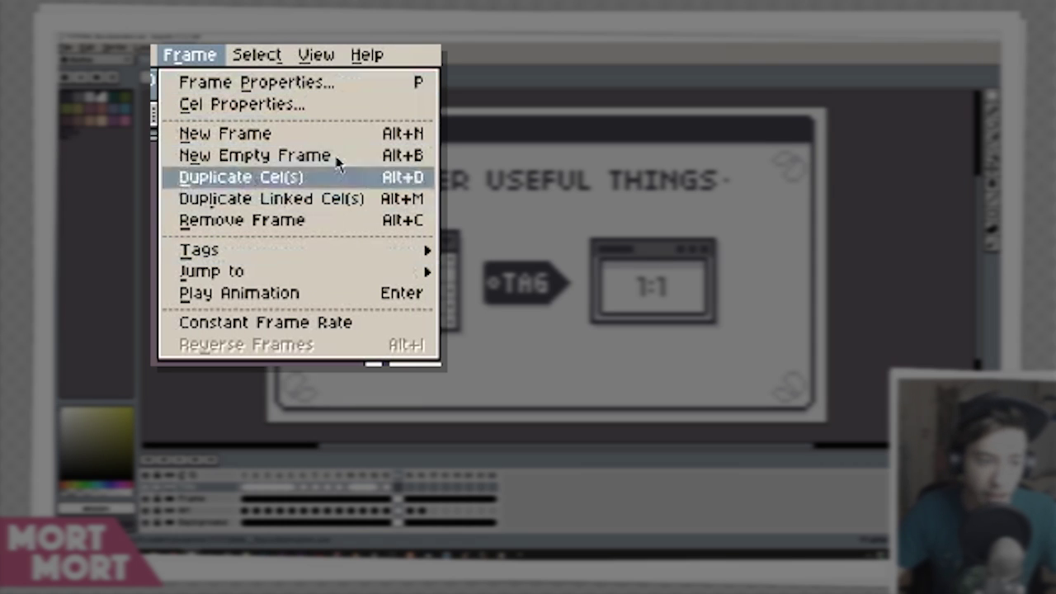
pyautogui.click(312, 83)
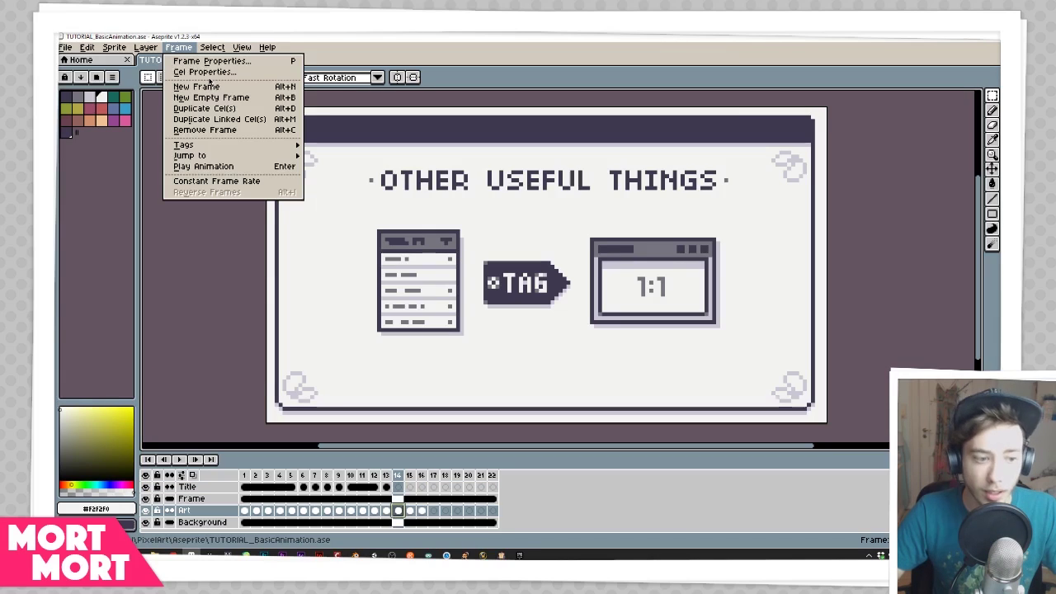
# - Try adjusting the opacity of the Art layer's cel on frame 14 and close the cel properties
pyautogui.click(214, 74)
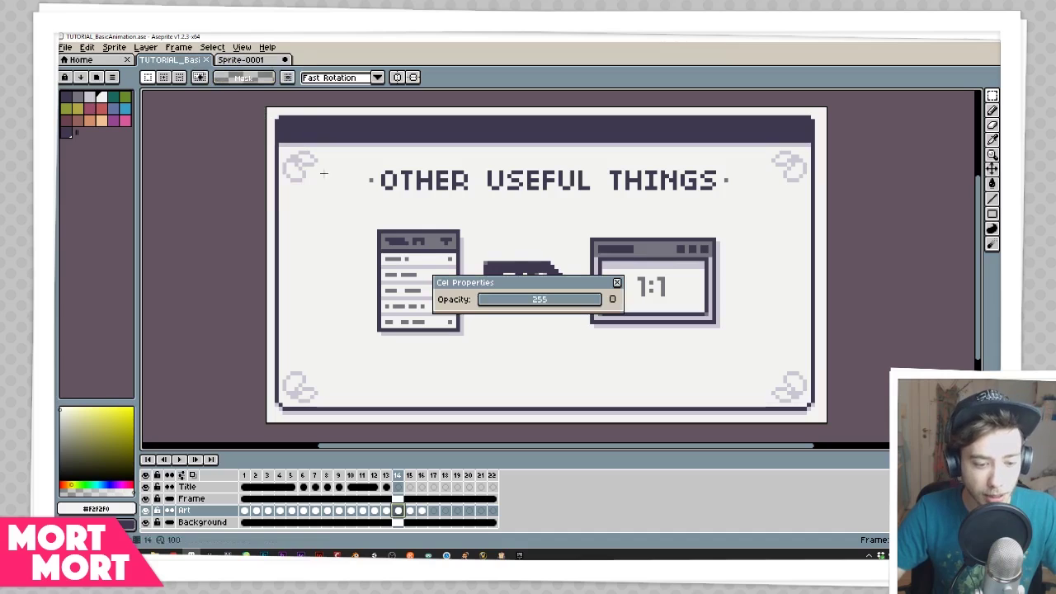
pyautogui.moveTo(571, 304); pyautogui.dragTo(615, 297)
pyautogui.click(616, 282)
# - Review the available frame commands, including Tags, and advance the tutorial sprite to the Tags slide on frame 15
pyautogui.click(179, 47)
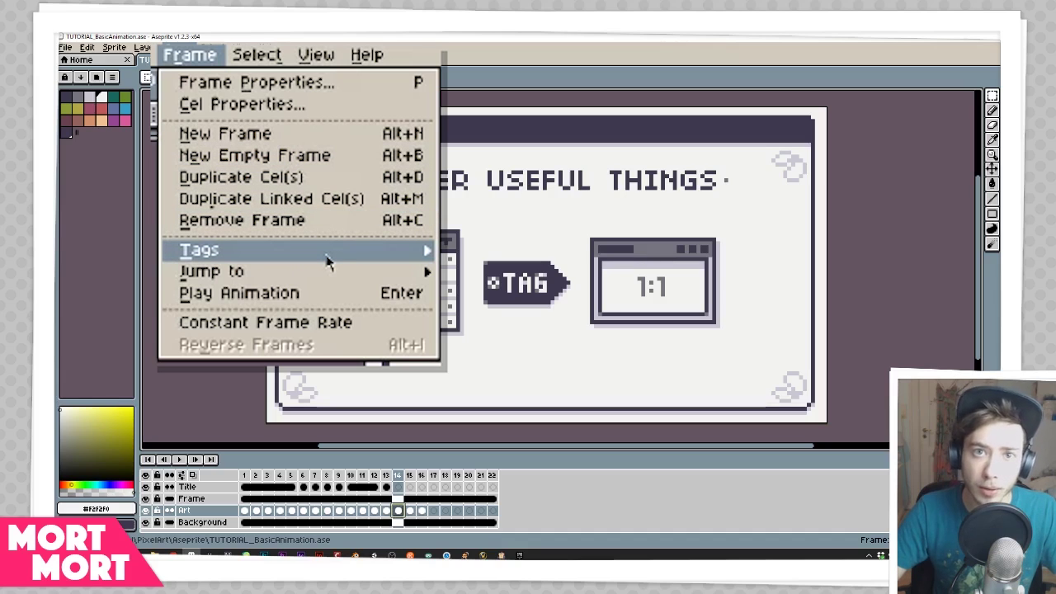
pyautogui.click(859, 206)
pyautogui.press('Right')
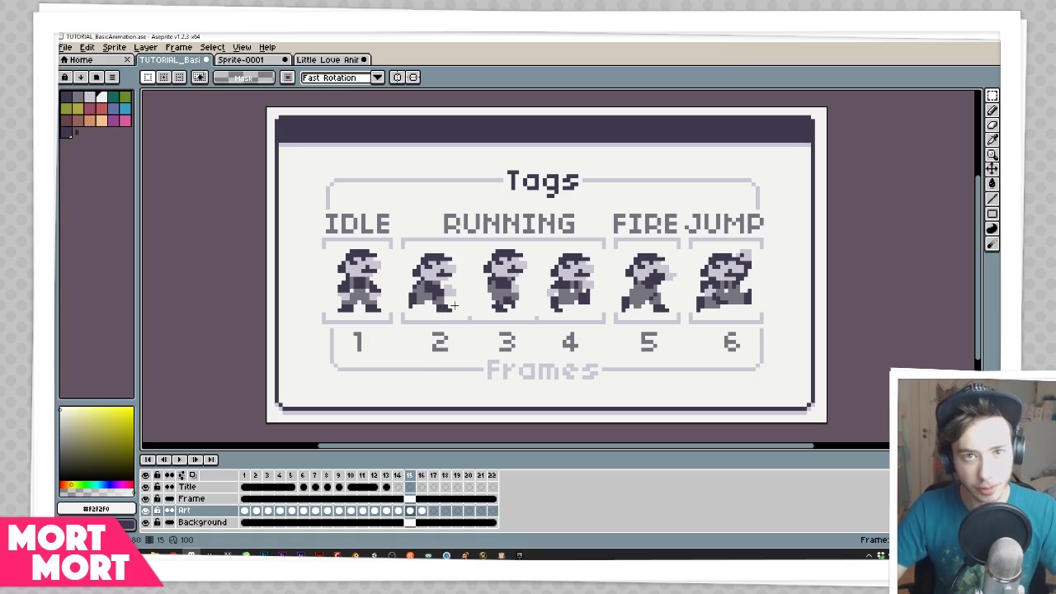
# - Switch to the Little Love animation, try to create a tag over frames 1 to 13 and view its animation direction options
pyautogui.click(339, 62)
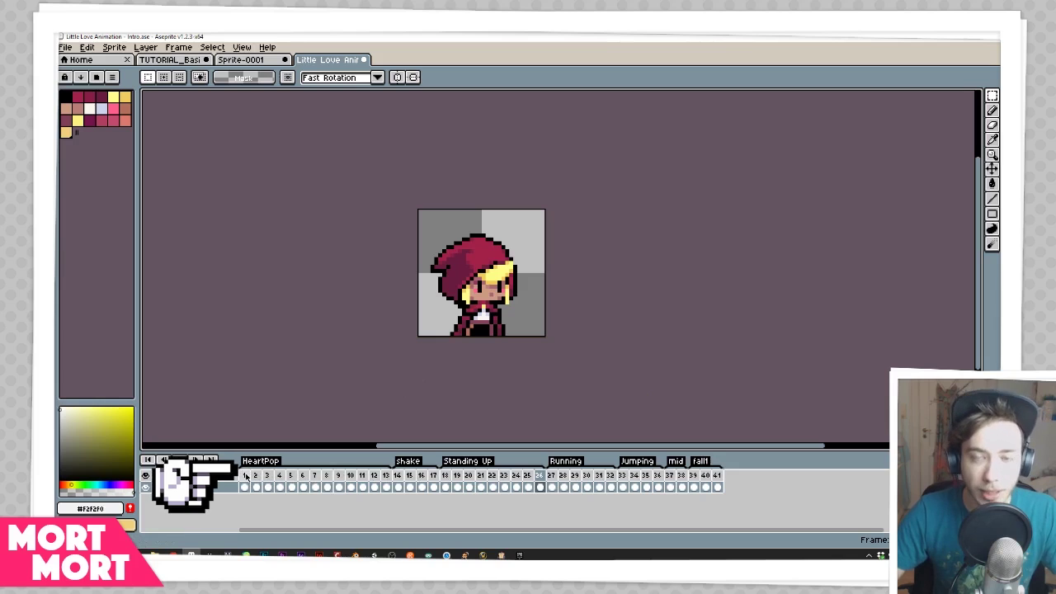
pyautogui.moveTo(245, 476); pyautogui.dragTo(388, 487)
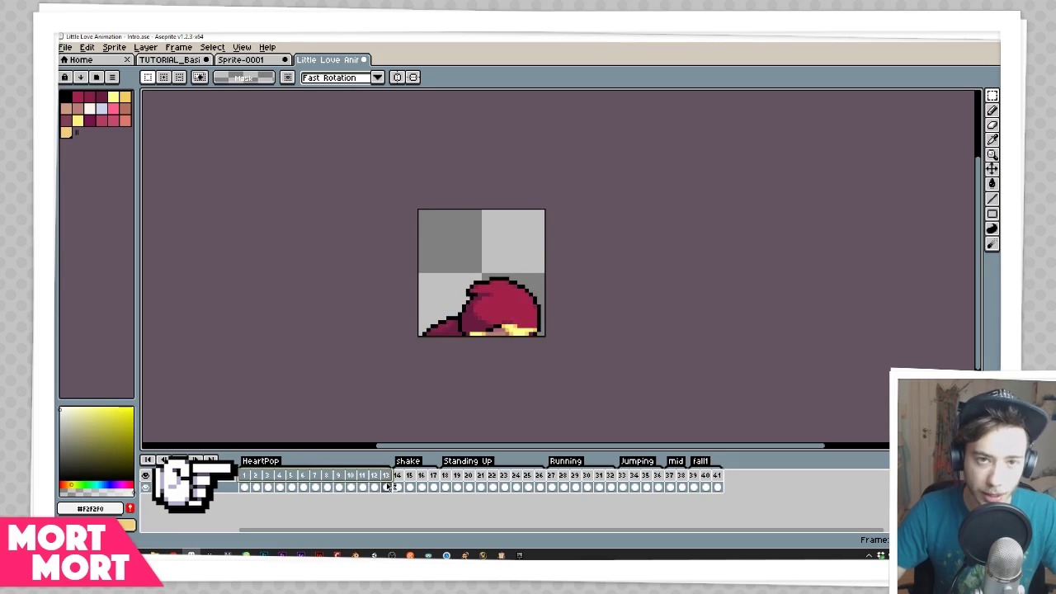
pyautogui.rightClick(381, 478)
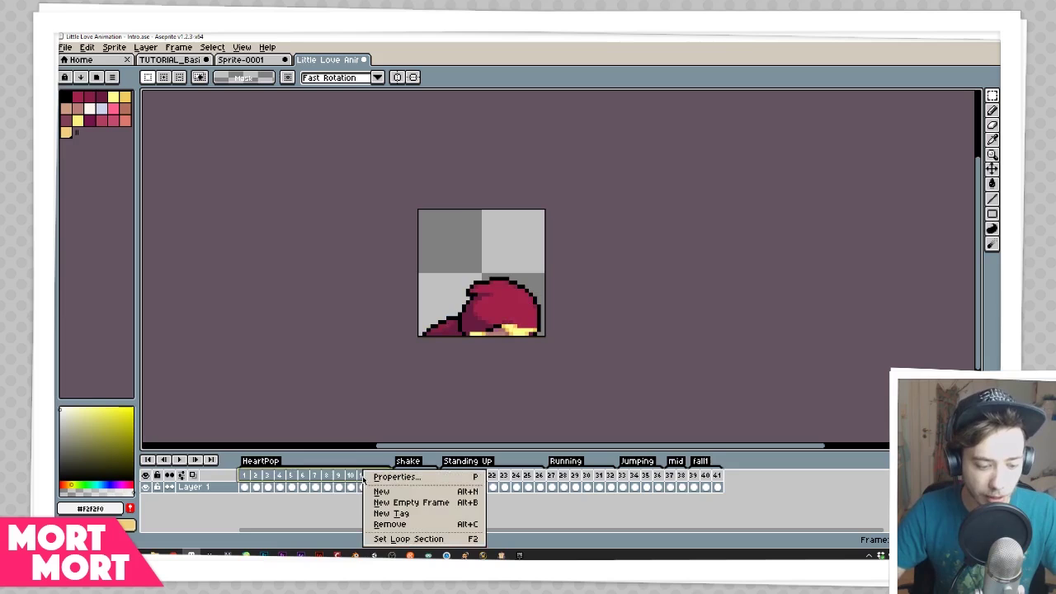
pyautogui.click(392, 513)
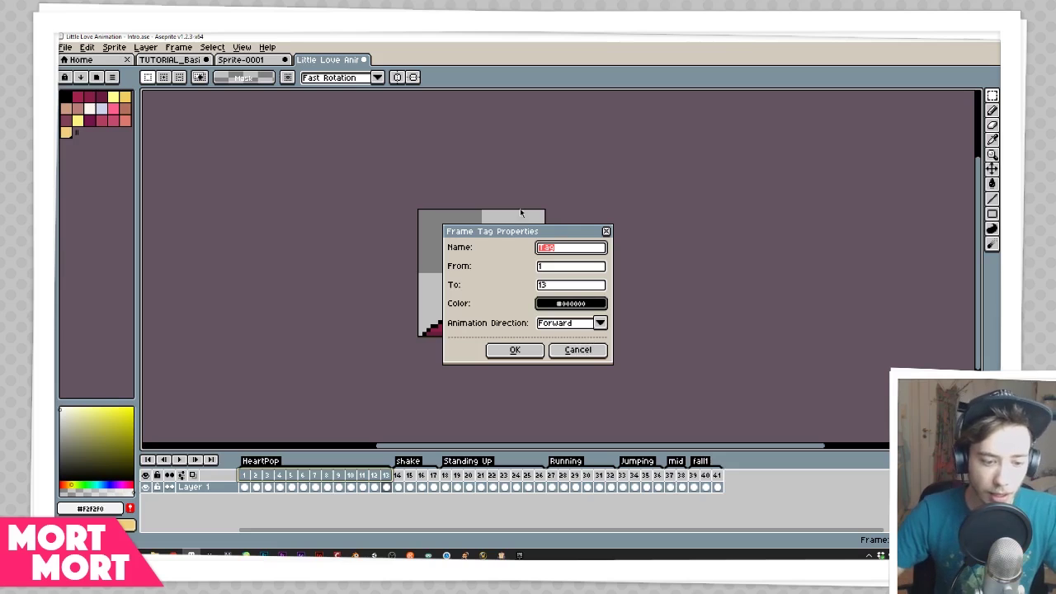
pyautogui.moveTo(551, 236); pyautogui.dragTo(569, 220)
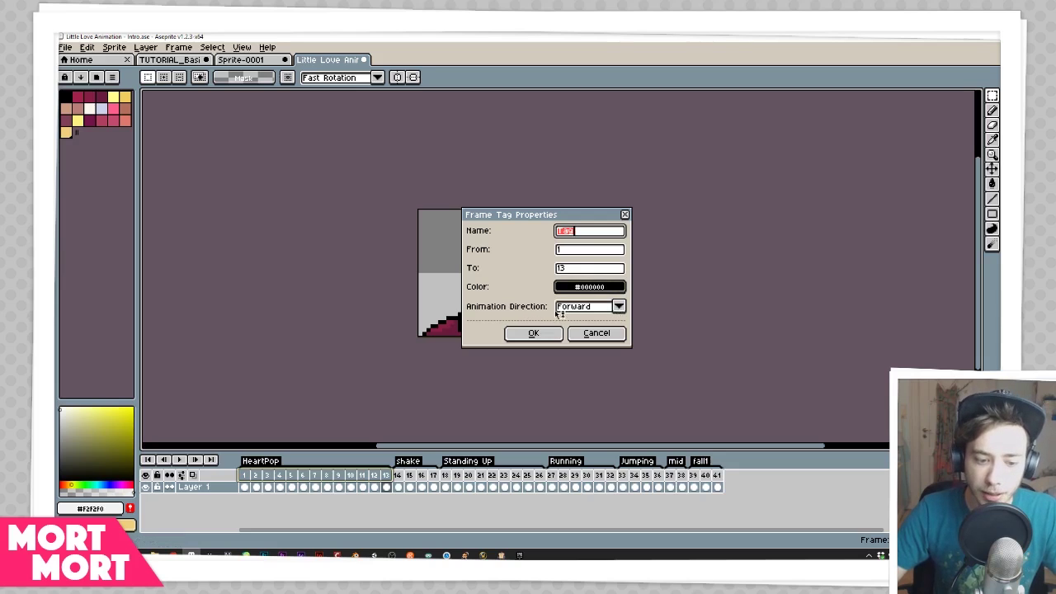
pyautogui.click(619, 306)
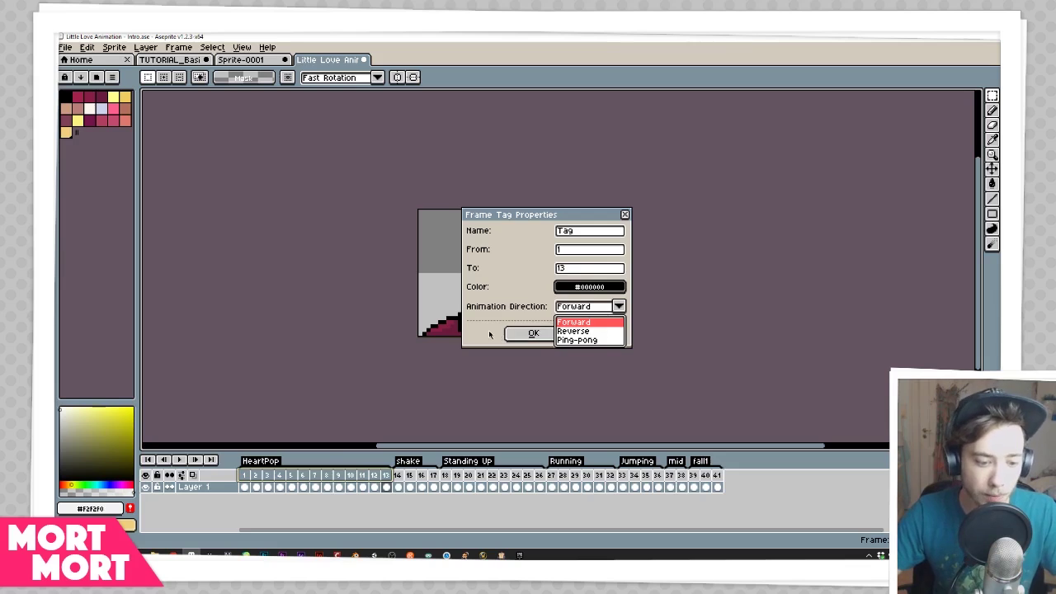
pyautogui.click(532, 334)
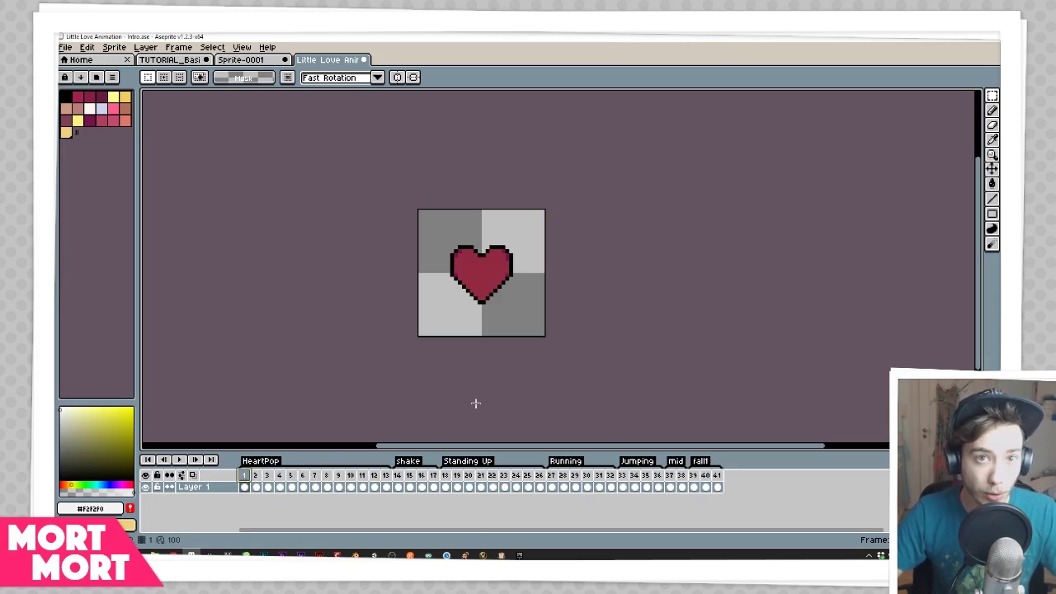
# - Play the Little Love animation from frame 1, then select the Layer 1 cel at frame 32
pyautogui.click(178, 459)
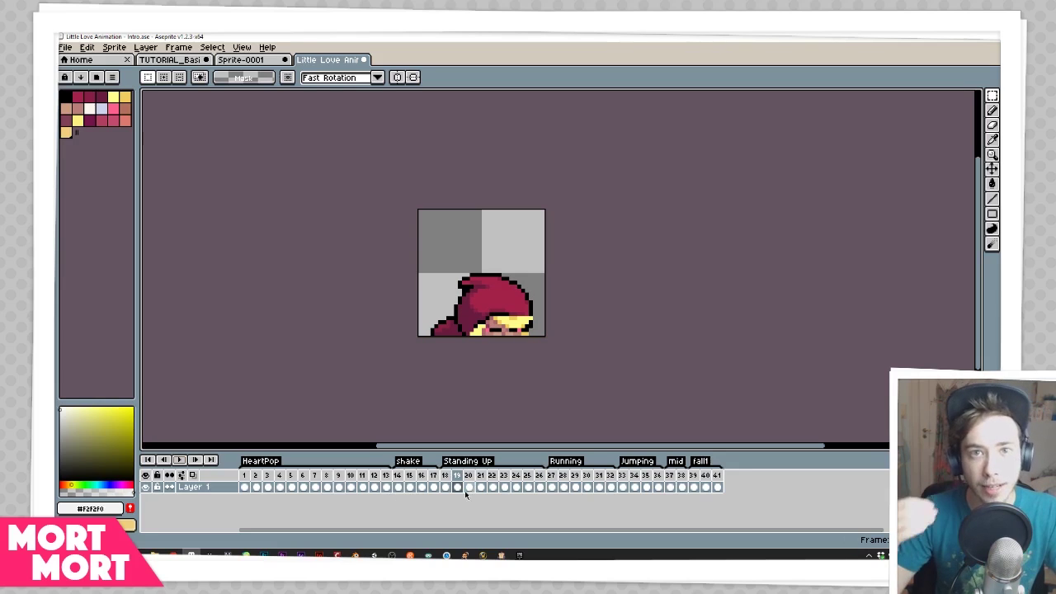
pyautogui.click(610, 487)
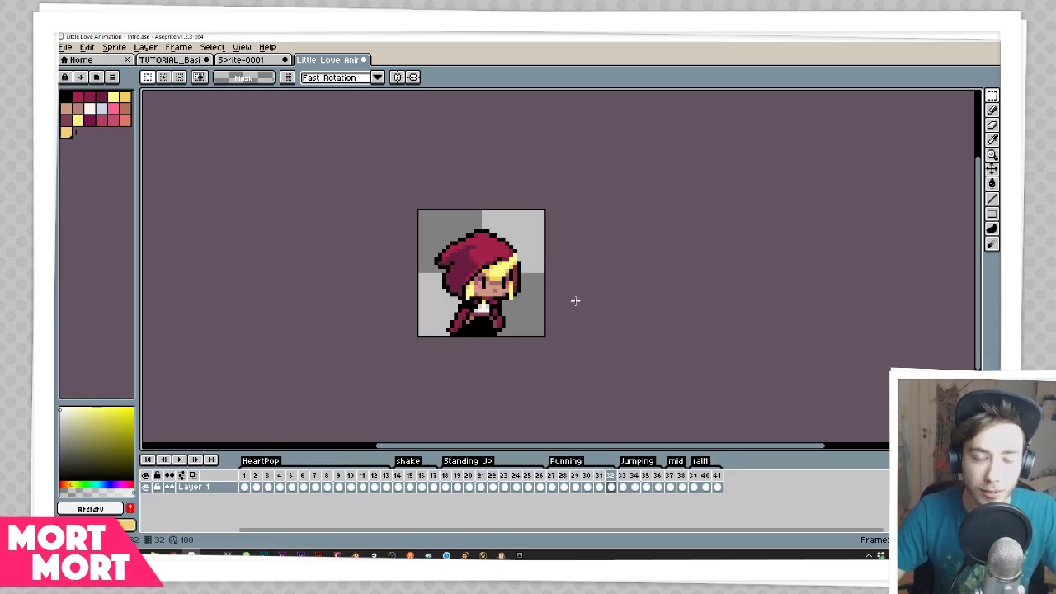
# - Try to change the HeartPop tag's color to yellow in its tag properties
pyautogui.rightClick(268, 462)
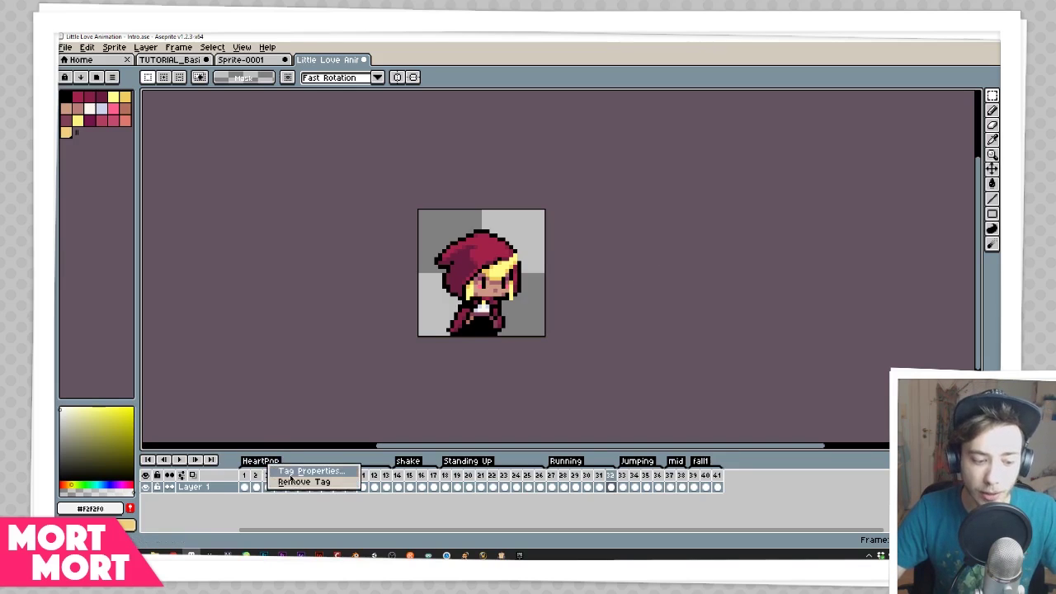
pyautogui.click(297, 471)
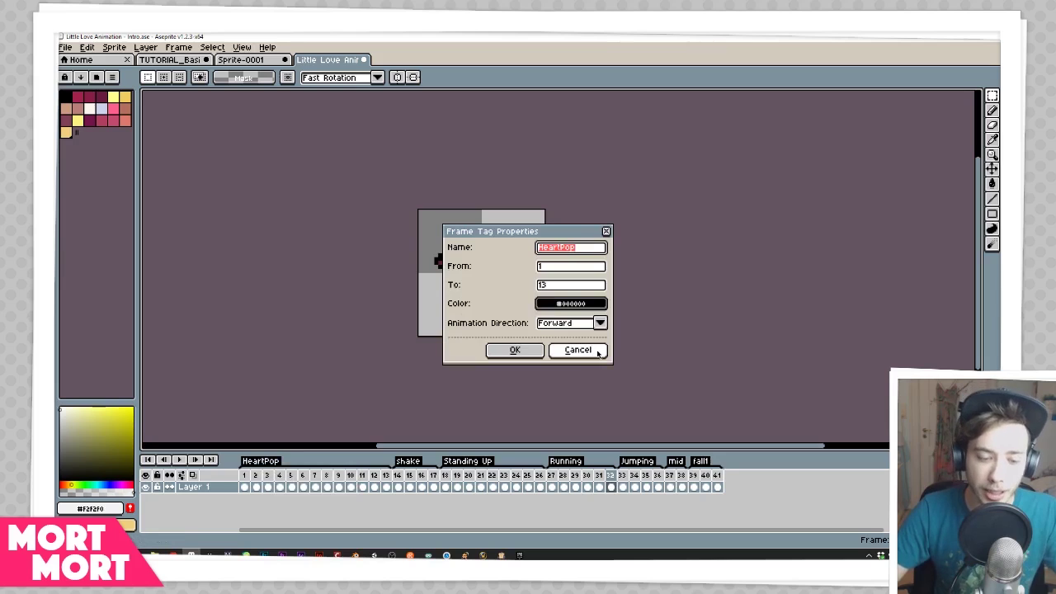
pyautogui.click(571, 302)
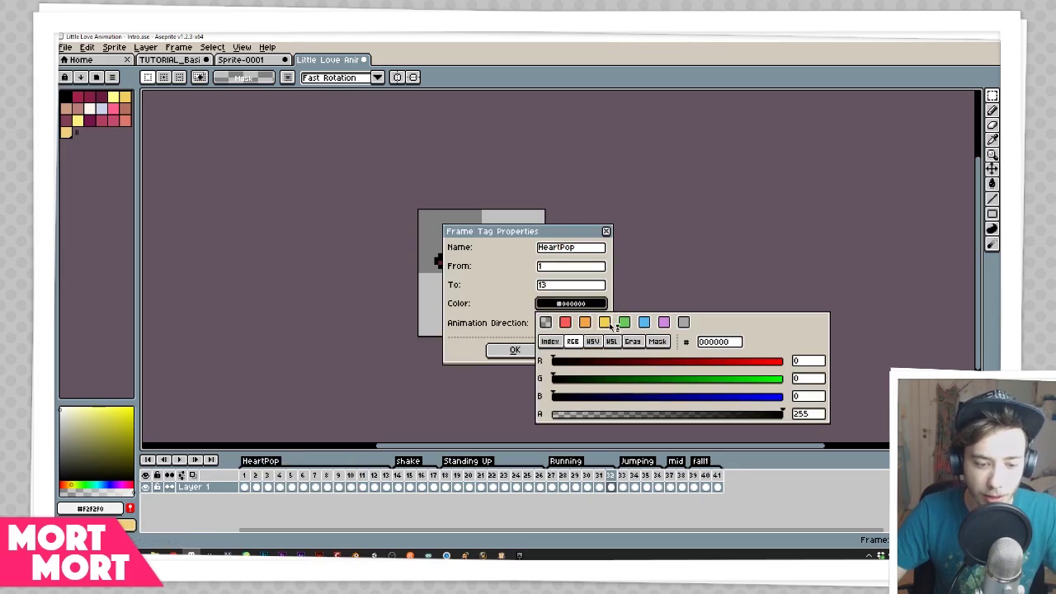
pyautogui.click(609, 318)
pyautogui.click(514, 349)
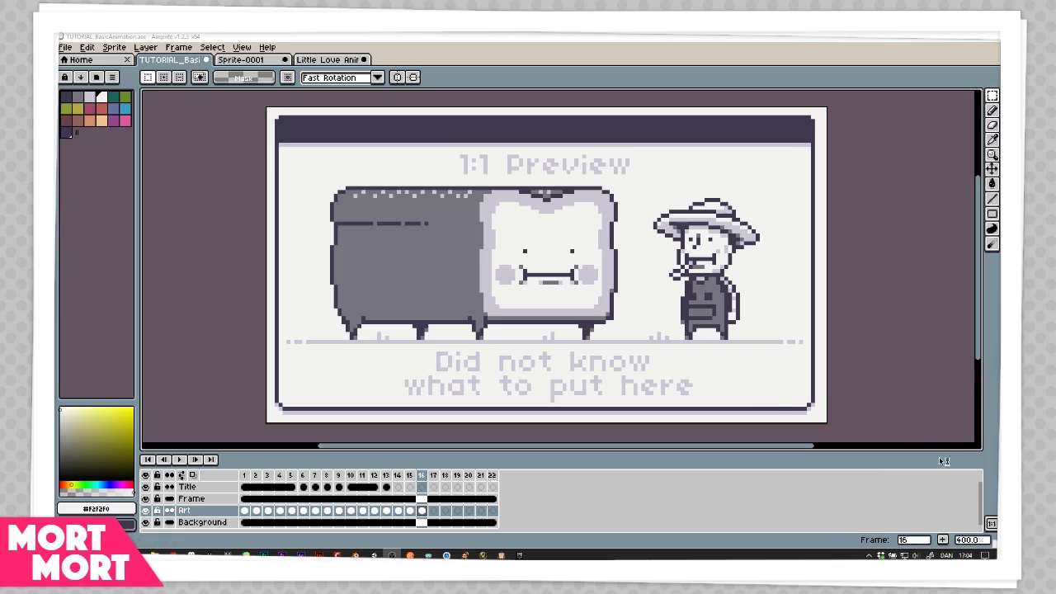
# - Show the preview window for the tutorial sprite, move it to the canvas's upper-right corner and make it narrower
pyautogui.click(991, 525)
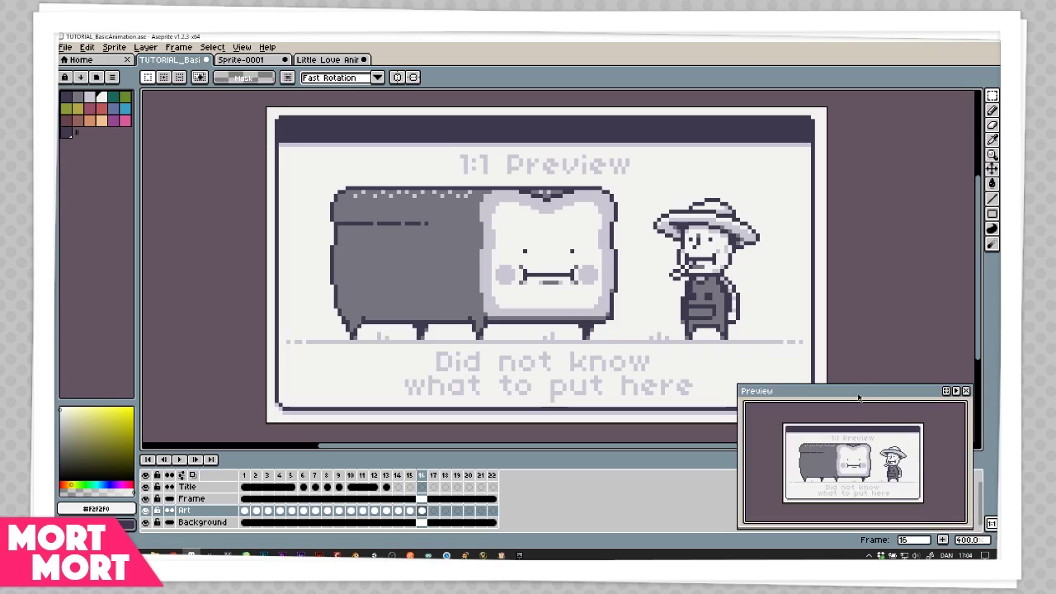
pyautogui.moveTo(858, 397); pyautogui.dragTo(857, 106)
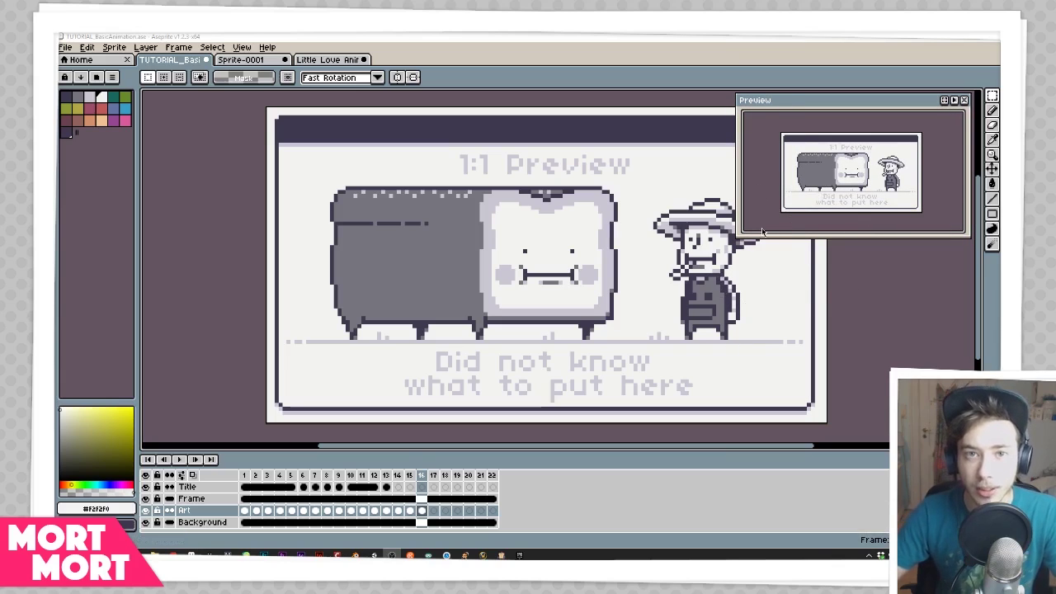
pyautogui.scroll(-5, 528, 233)
pyautogui.scroll(6, 536, 229)
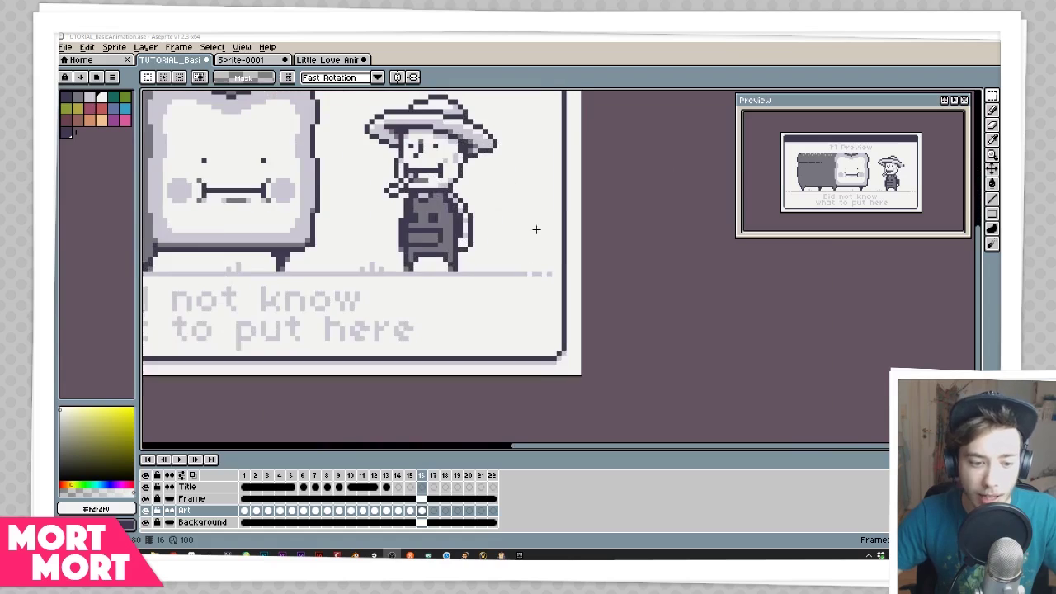
pyautogui.scroll(-2, 535, 229)
pyautogui.moveTo(647, 301); pyautogui.dragTo(712, 267)
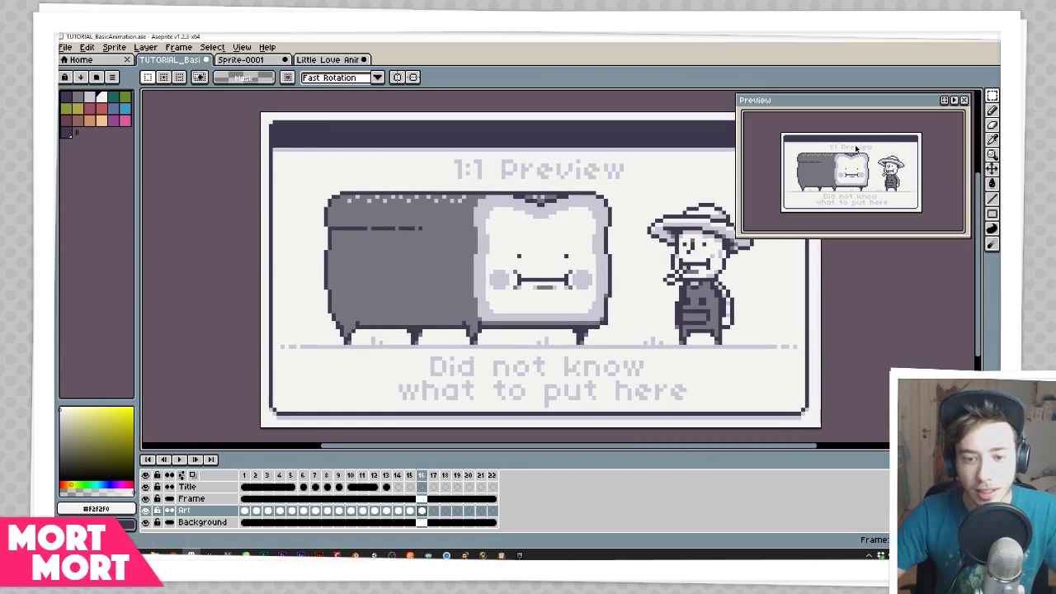
pyautogui.moveTo(737, 168); pyautogui.dragTo(786, 168)
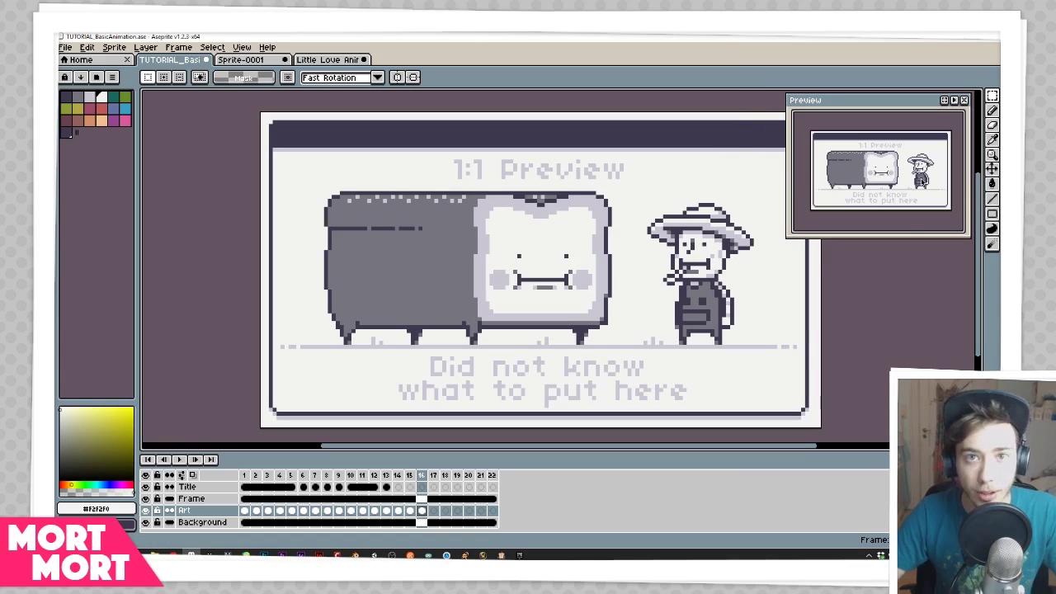
# - Switch to the Little Love animation, make its preview window smaller and enlarge and center the sprite inside the preview
pyautogui.click(327, 59)
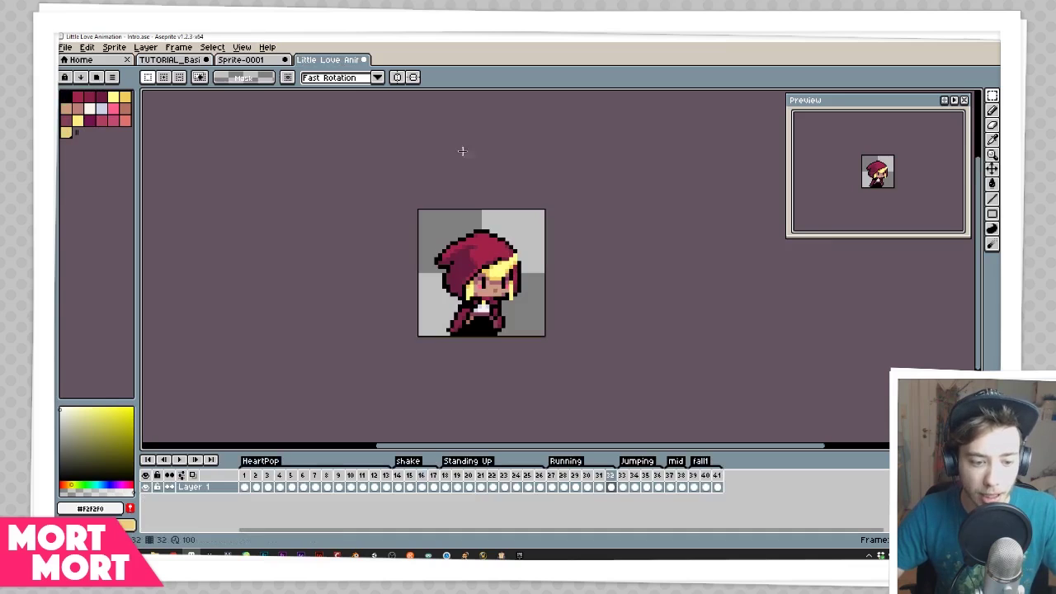
pyautogui.scroll(1, 711, 239)
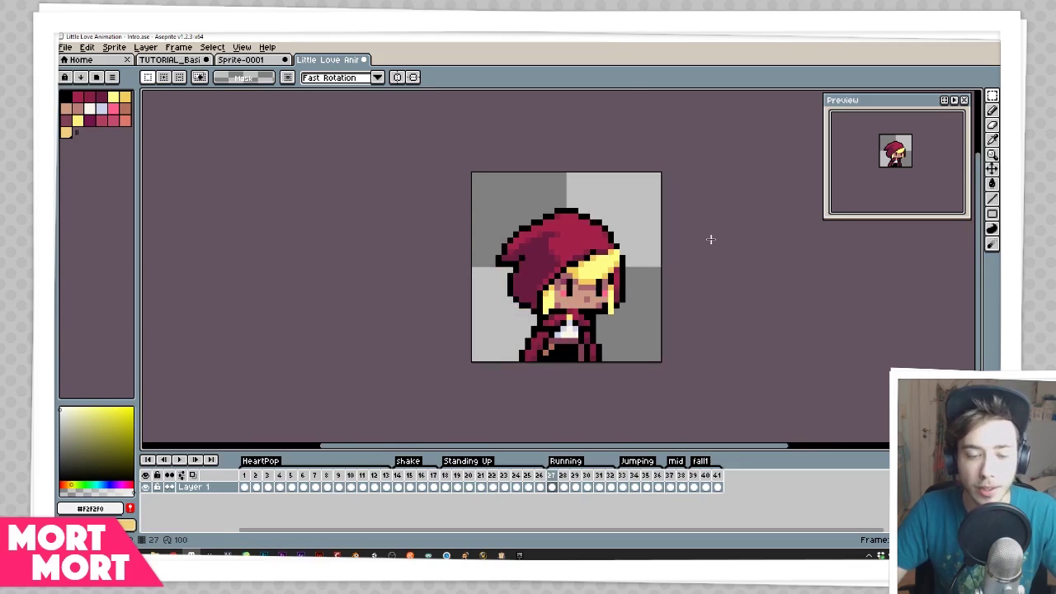
pyautogui.moveTo(719, 236); pyautogui.dragTo(662, 233)
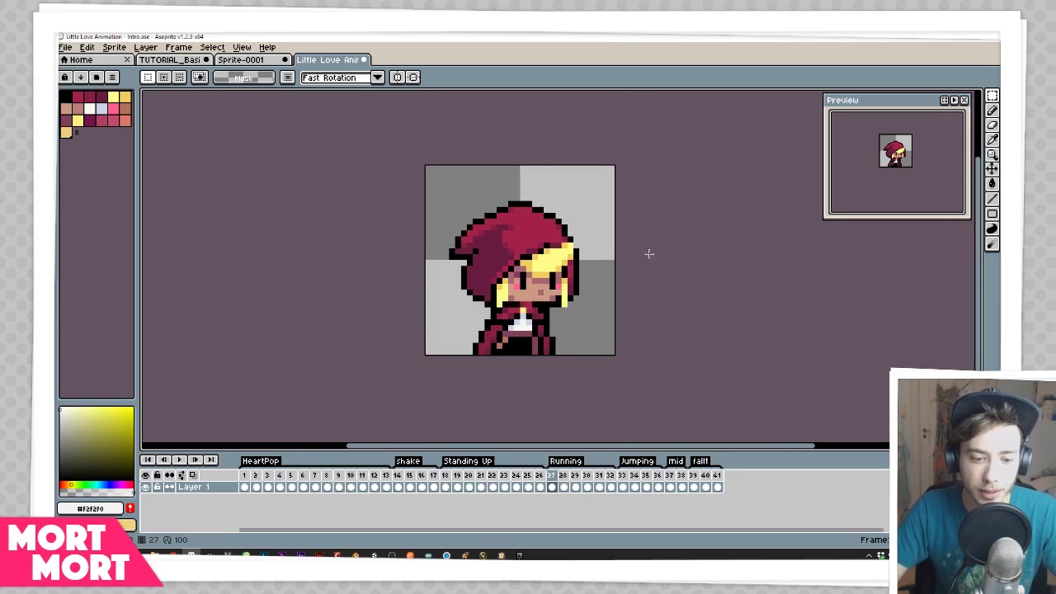
pyautogui.scroll(2, 649, 254)
pyautogui.scroll(-1, 649, 254)
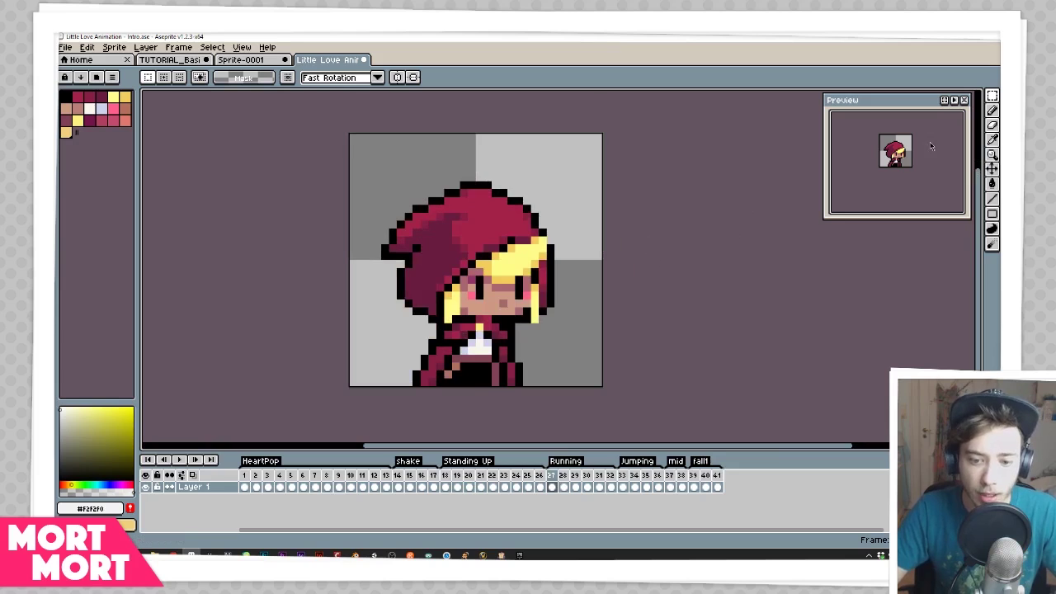
pyautogui.scroll(3, 916, 165)
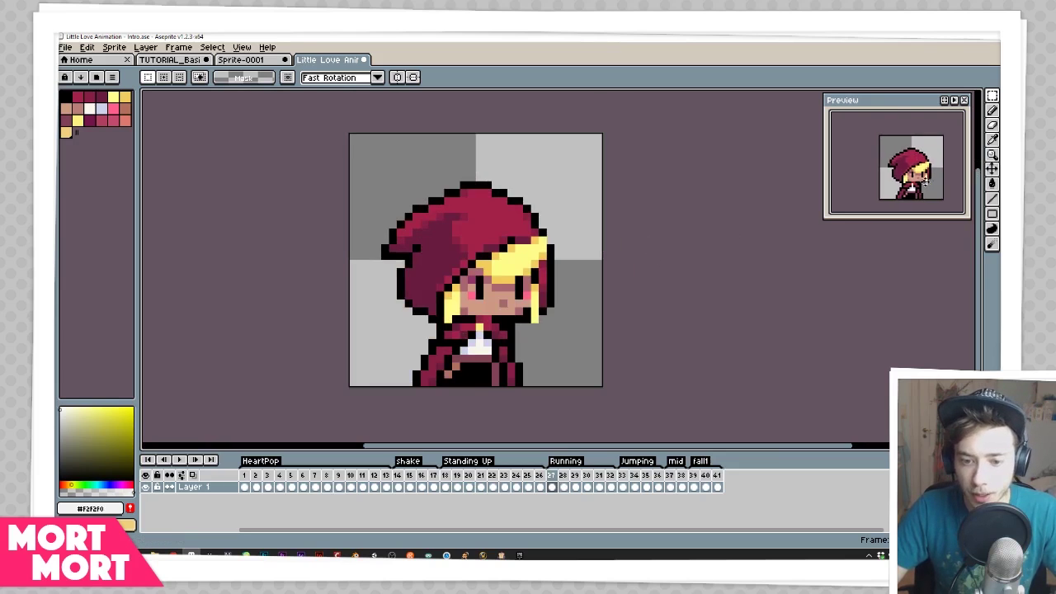
pyautogui.moveTo(924, 180)
pyautogui.mouseDown()
pyautogui.moveTo(912, 172)
pyautogui.moveTo(932, 172)
pyautogui.mouseUp()
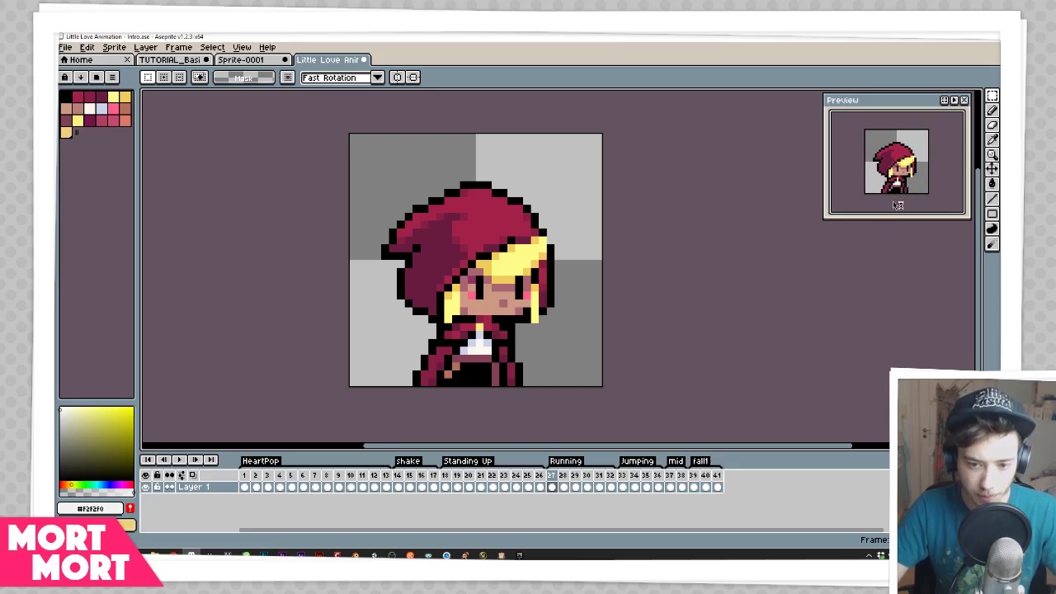
# - Examine the hooded character's head up close on frame 27's canvas and compare it with the preview
pyautogui.scroll(3, 651, 223)
pyautogui.scroll(2, 622, 241)
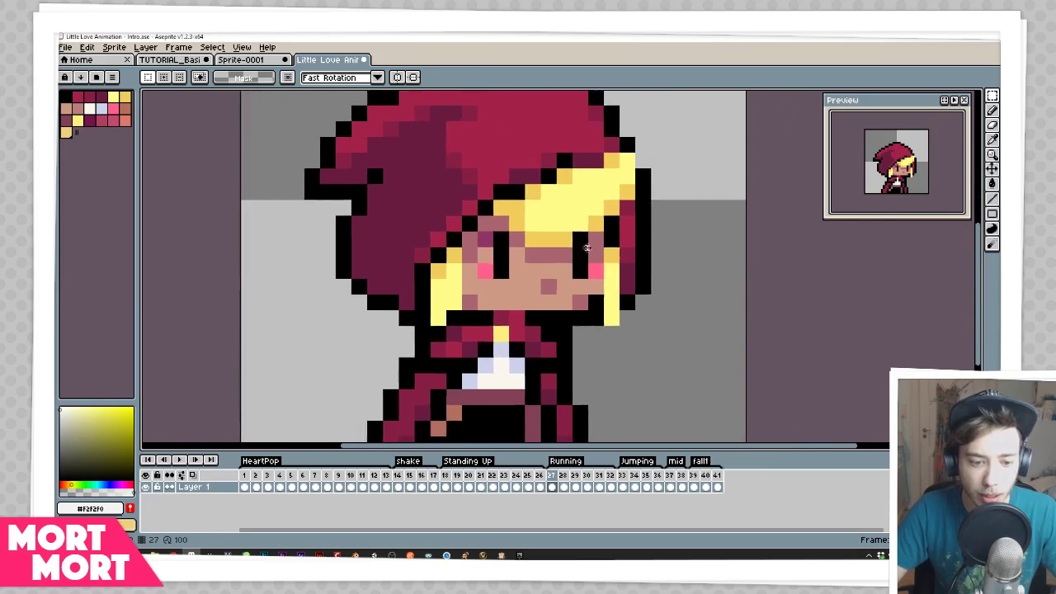
pyautogui.scroll(-1, 688, 216)
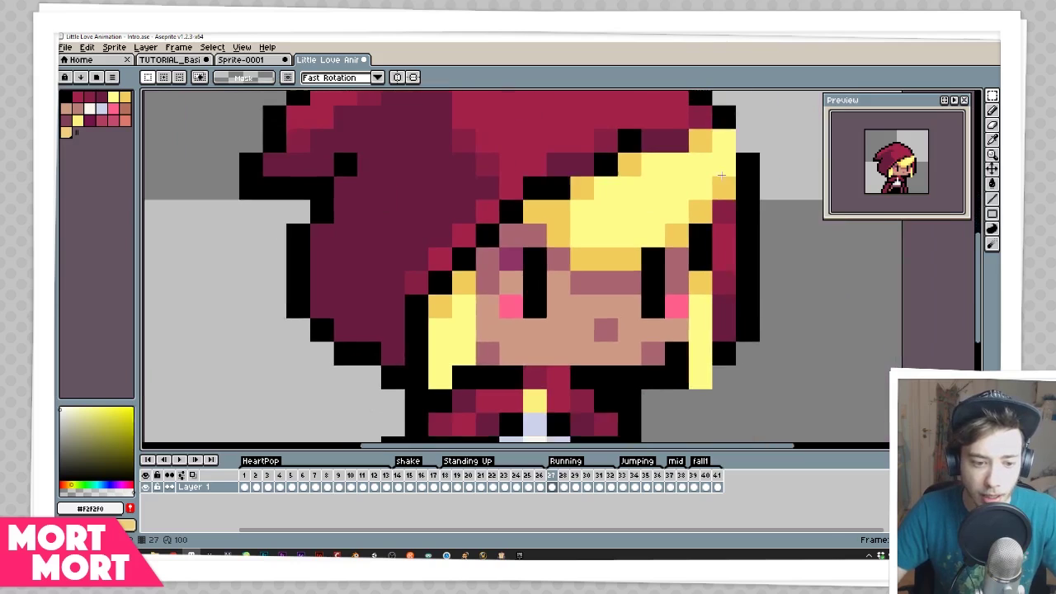
pyautogui.scroll(1, 552, 306)
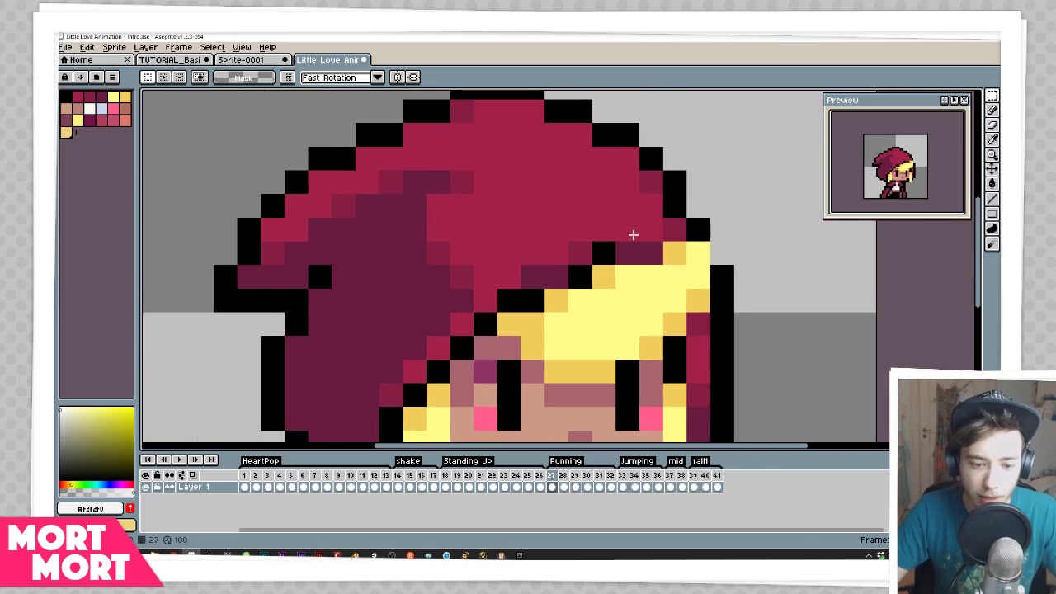
# - Start playing the Running tag's animation in the preview window
pyautogui.scroll(-5, 632, 236)
pyautogui.hscroll(-3, 632, 236)
pyautogui.moveTo(623, 175); pyautogui.dragTo(599, 256)
pyautogui.scroll(2, 599, 257)
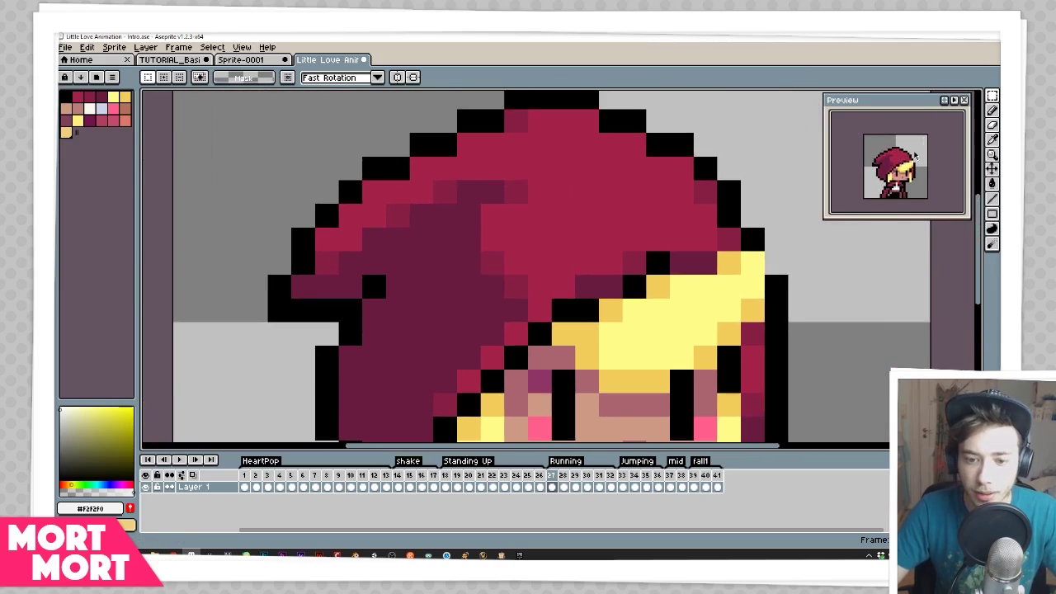
pyautogui.click(954, 100)
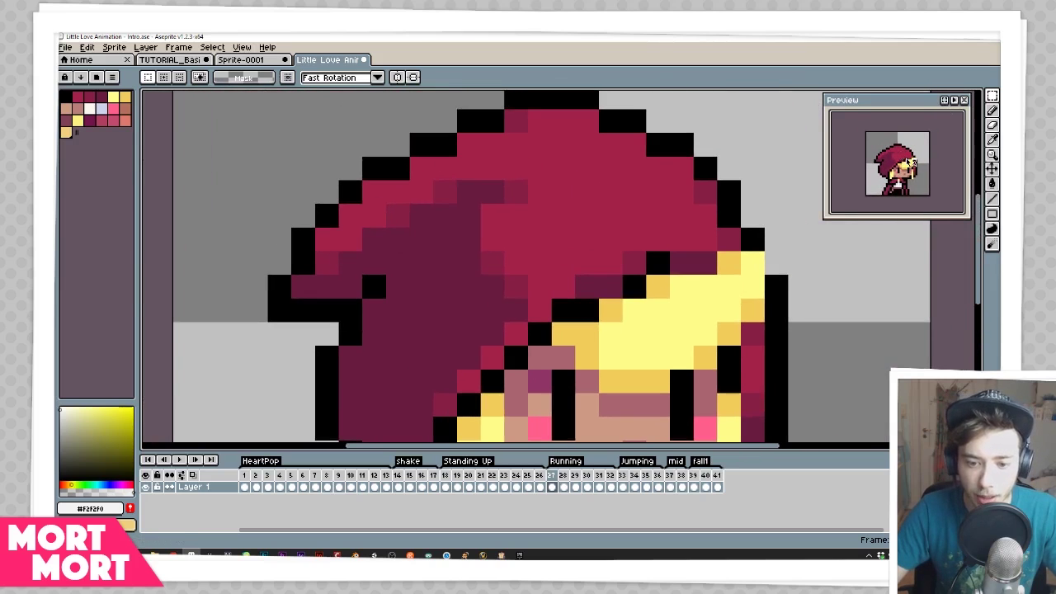
# - Advance the canvas three frames within the Running tag to frame 30
pyautogui.scroll(-2, 750, 194)
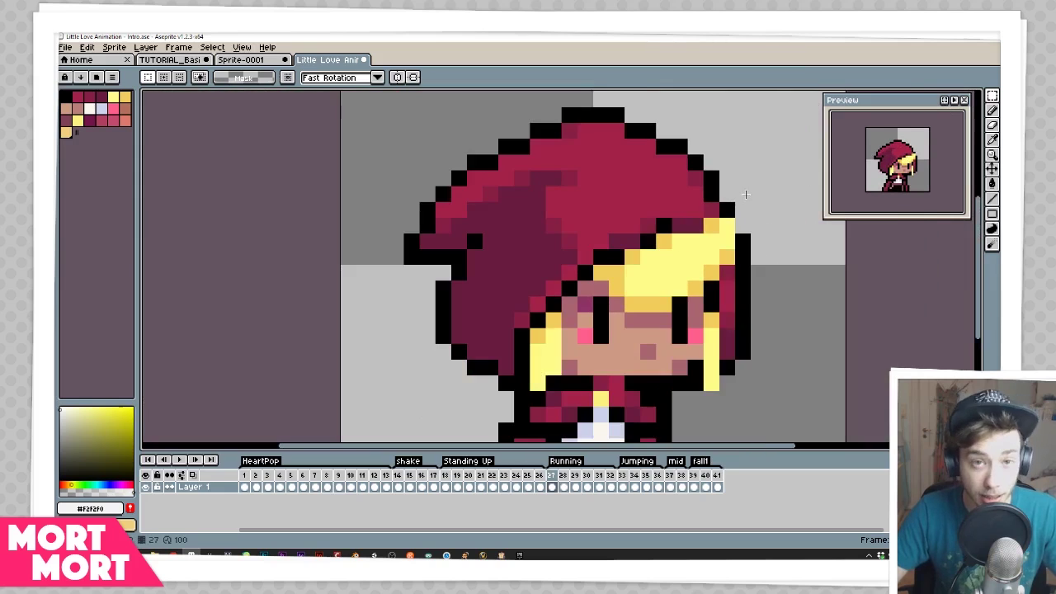
pyautogui.hscroll(2, 745, 194)
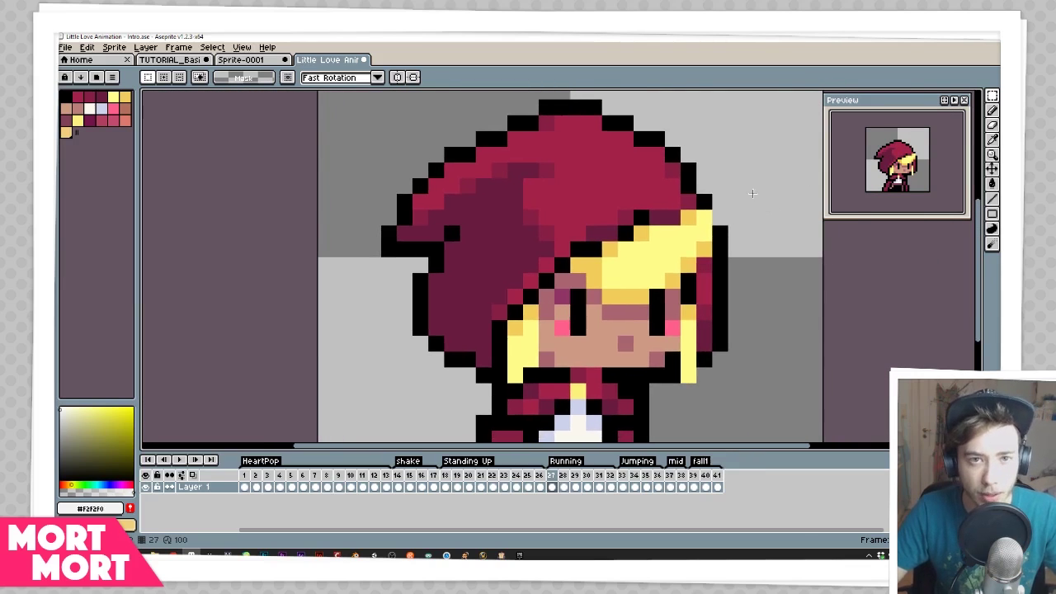
pyautogui.press('.')
pyautogui.press('.')
pyautogui.press('.')
pyautogui.scroll(-1, 792, 213)
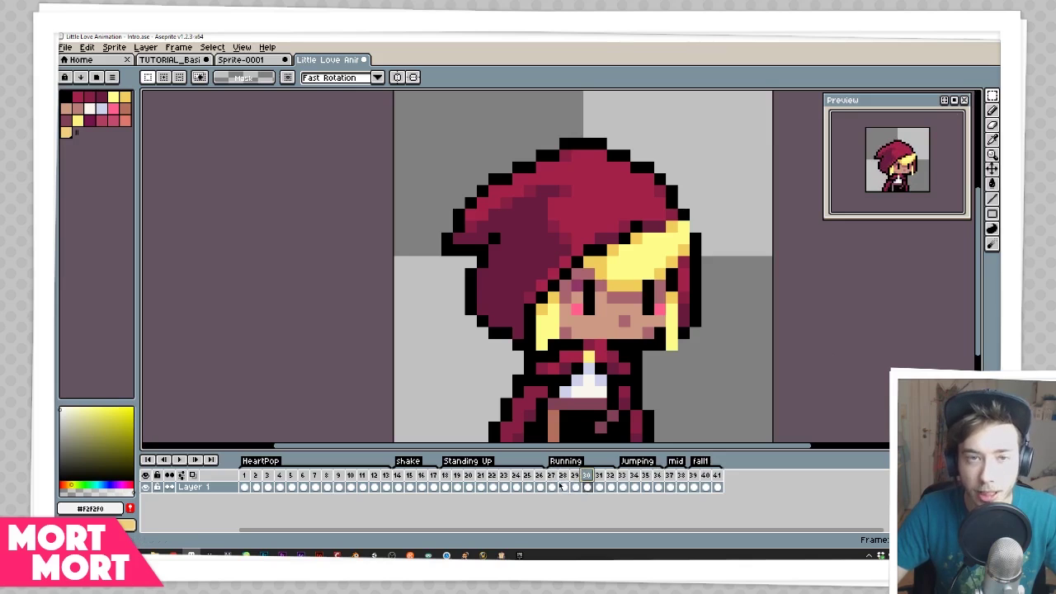
# - Activate the Pencil tool on frame 23 of the Standing Up tag and show onion skinning
pyautogui.moveTo(625, 251); pyautogui.dragTo(569, 272)
pyautogui.scroll(1, 569, 273)
pyautogui.scroll(-1, 570, 272)
pyautogui.scroll(1, 573, 270)
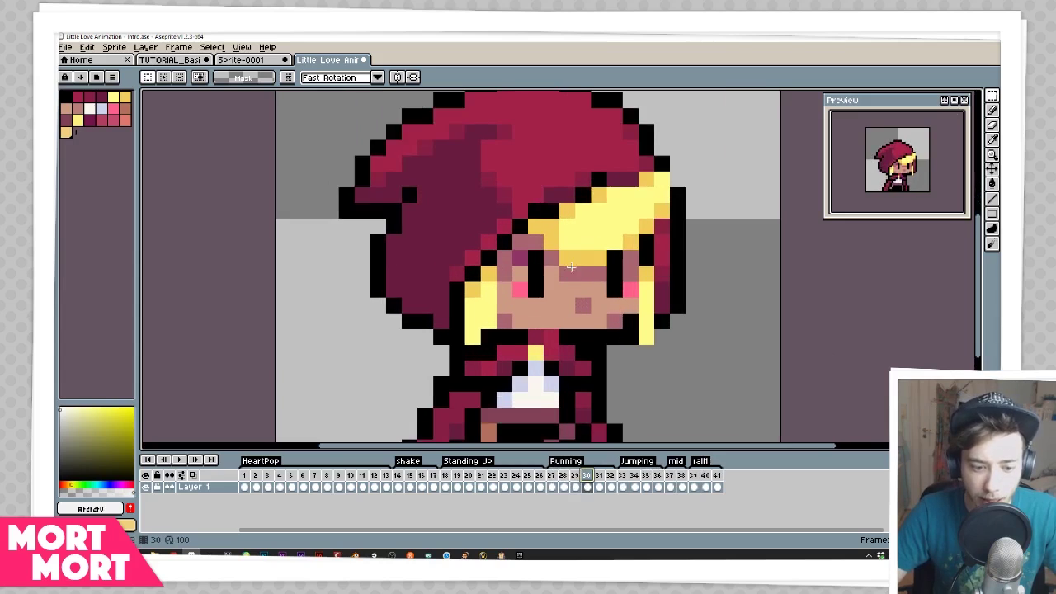
pyautogui.scroll(-1, 575, 268)
pyautogui.press('b')
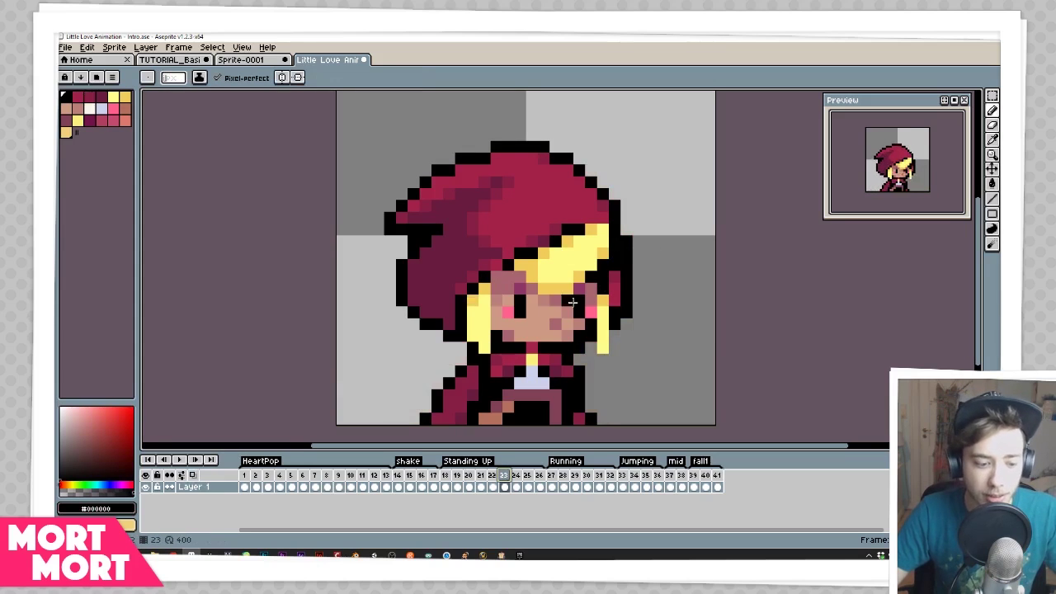
pyautogui.click(182, 475)
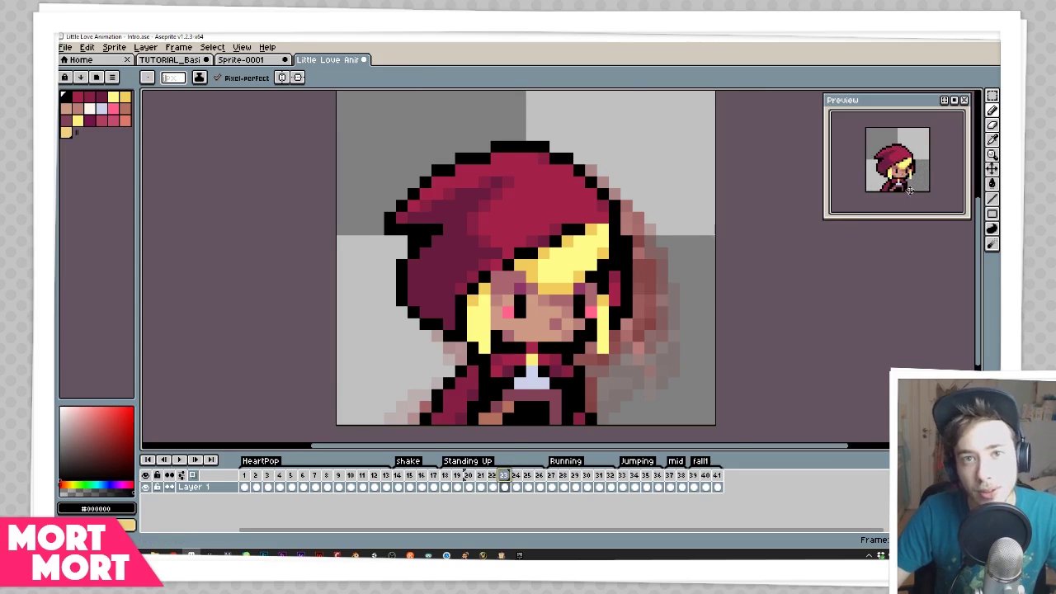
pyautogui.press('+')
# - Turn the preview's Play All Frames (Ignore Tags) option on and back off
pyautogui.rightClick(955, 100)
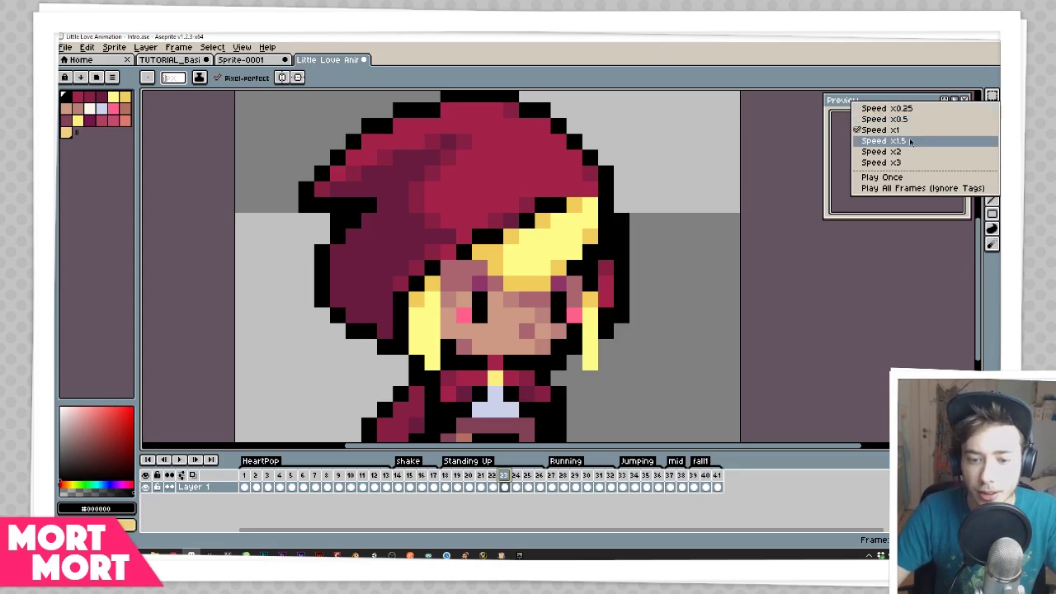
pyautogui.click(901, 189)
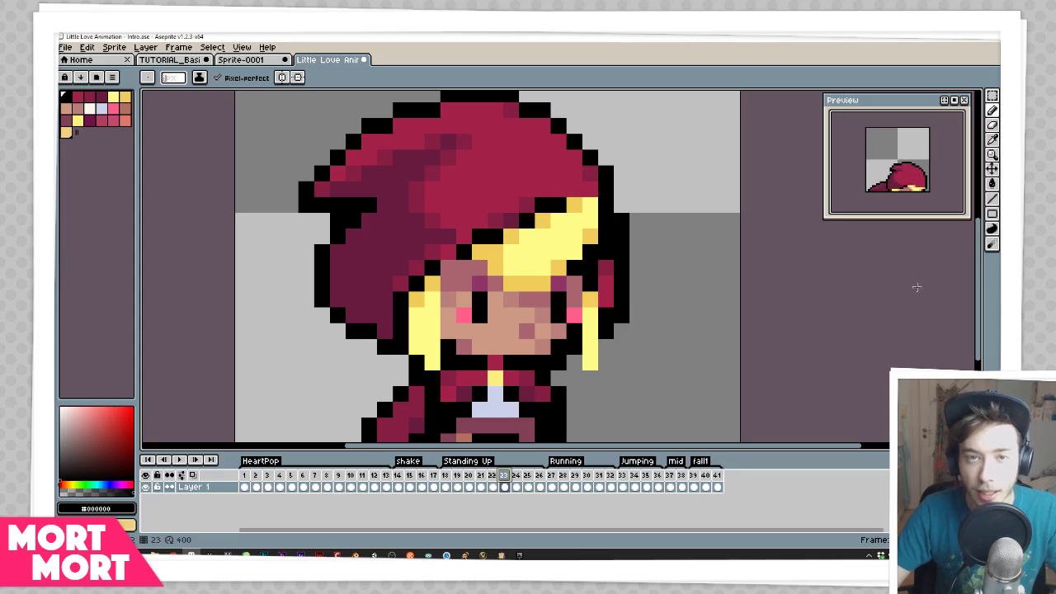
pyautogui.rightClick(953, 99)
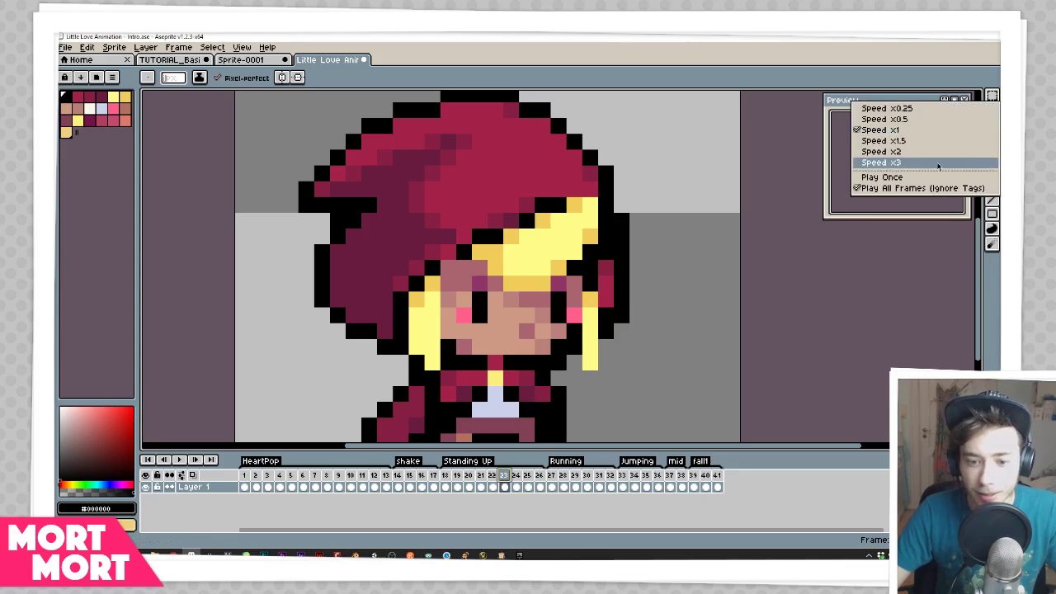
pyautogui.click(914, 189)
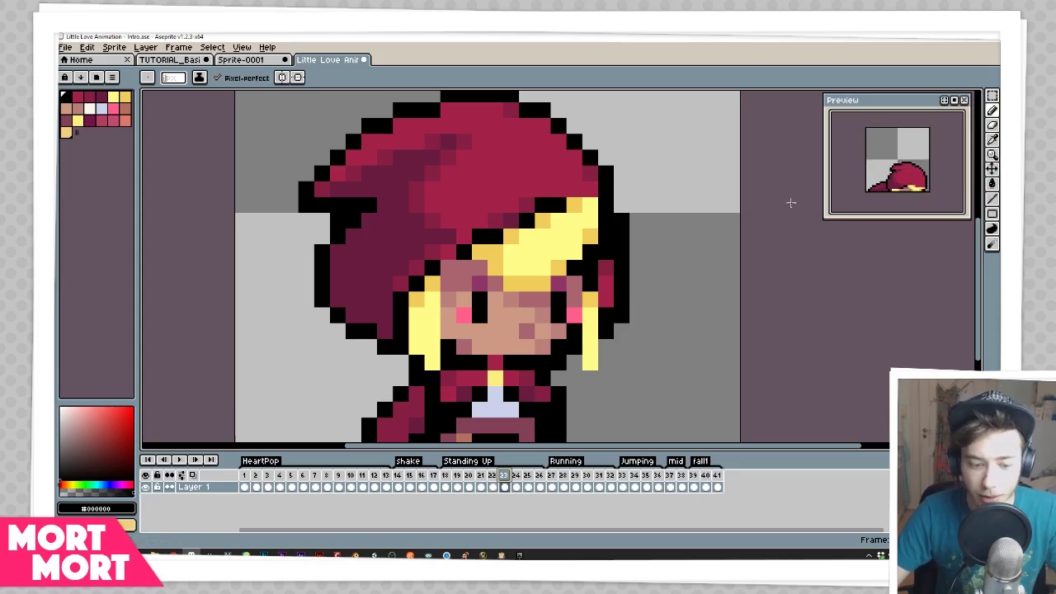
# - Make frame 28 active so the preview plays the Running tag
pyautogui.click(563, 476)
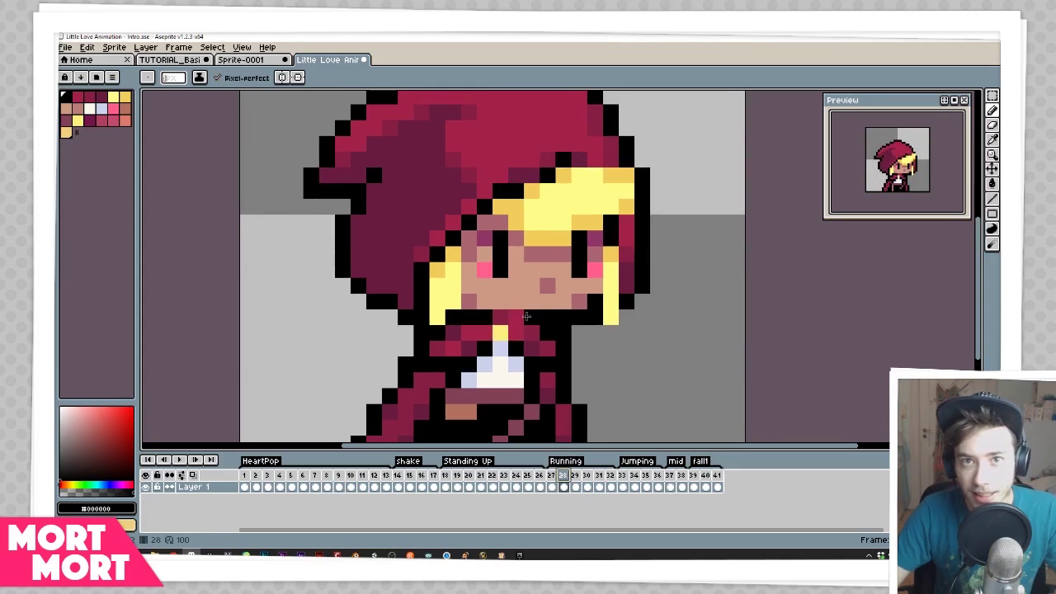
pyautogui.scroll(-1, 568, 318)
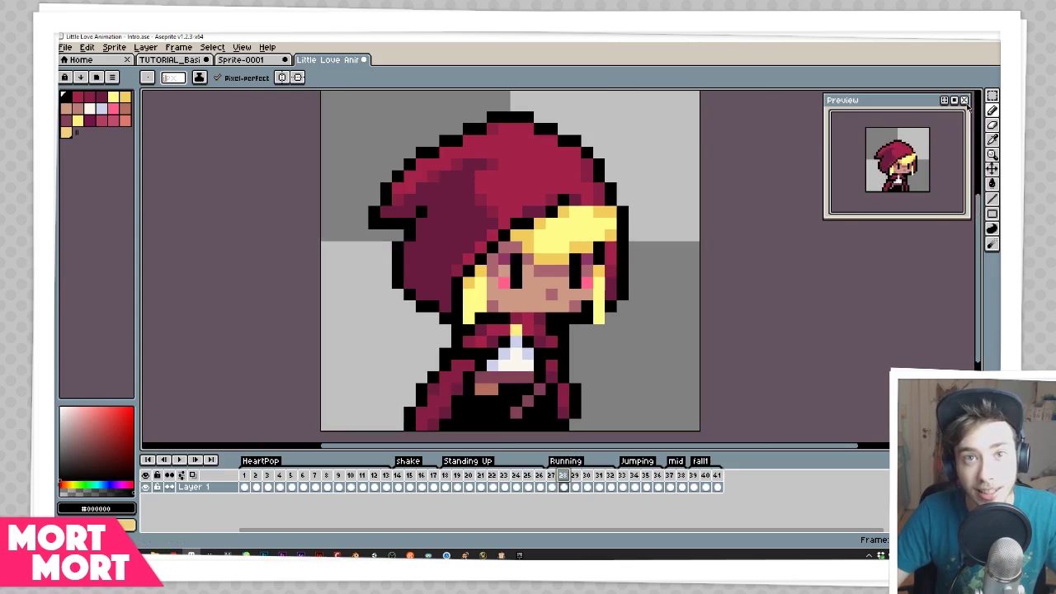
# - Close the Little Love animation's preview window and switch to the TUTORIAL_BasicAnimation sprite
pyautogui.click(965, 100)
pyautogui.click(169, 59)
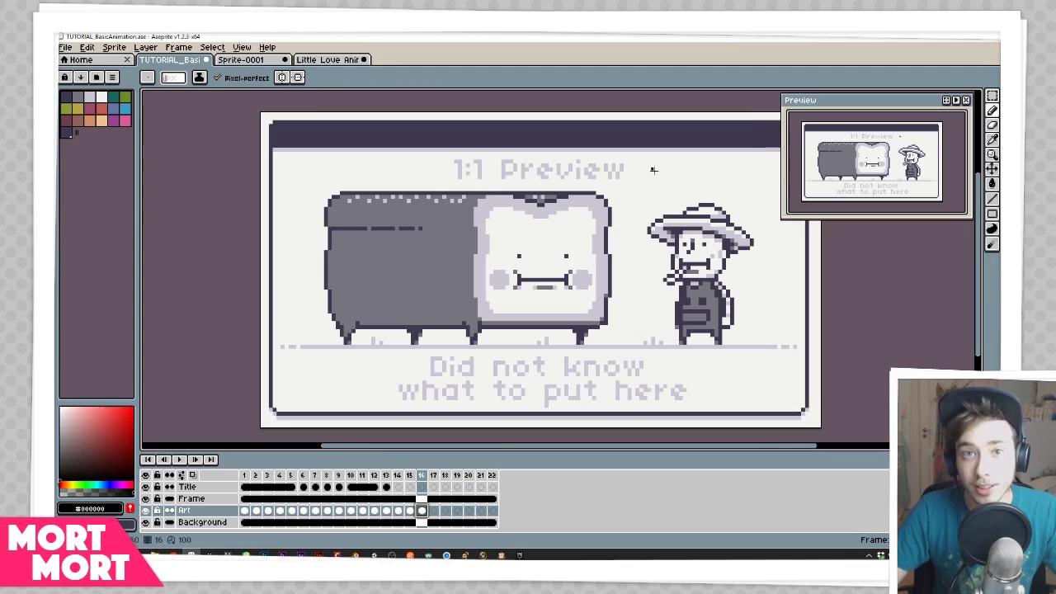